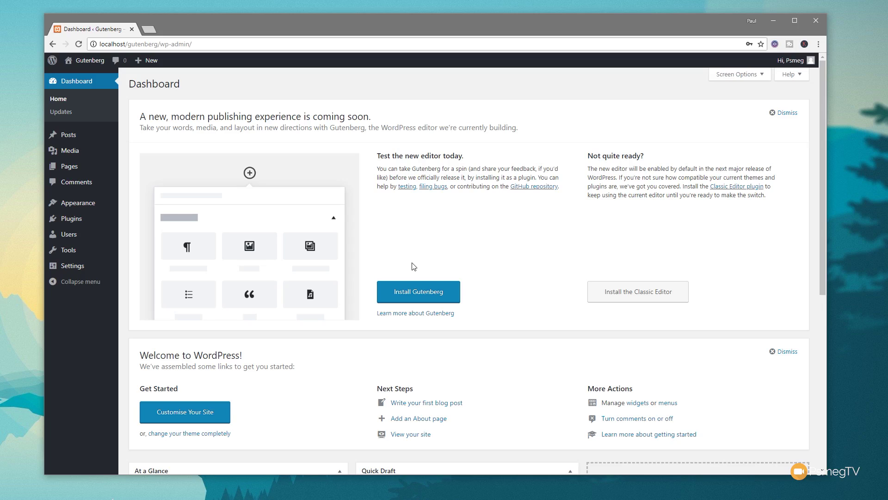
Install the Gutenberg plugin from the Dashboard's Gutenberg panel
click(416, 292)
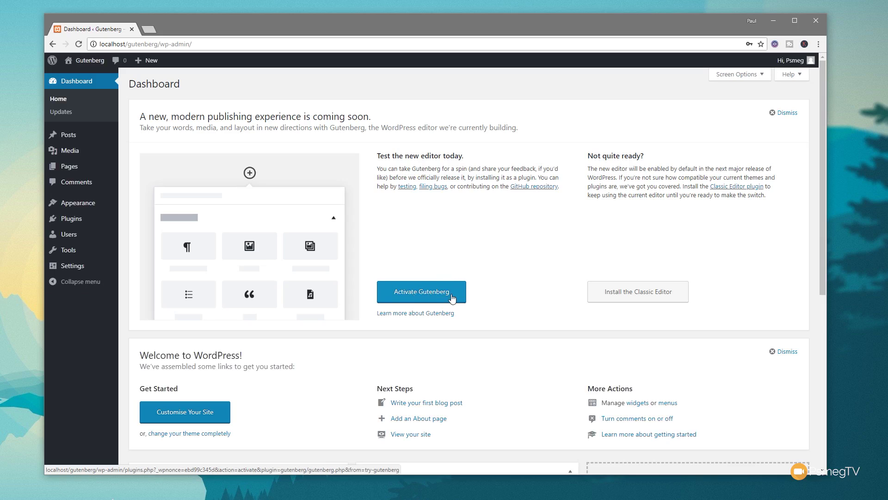
Activate Gutenberg so the 'Welcome to the Gutenberg Editor' demo post opens
click(451, 298)
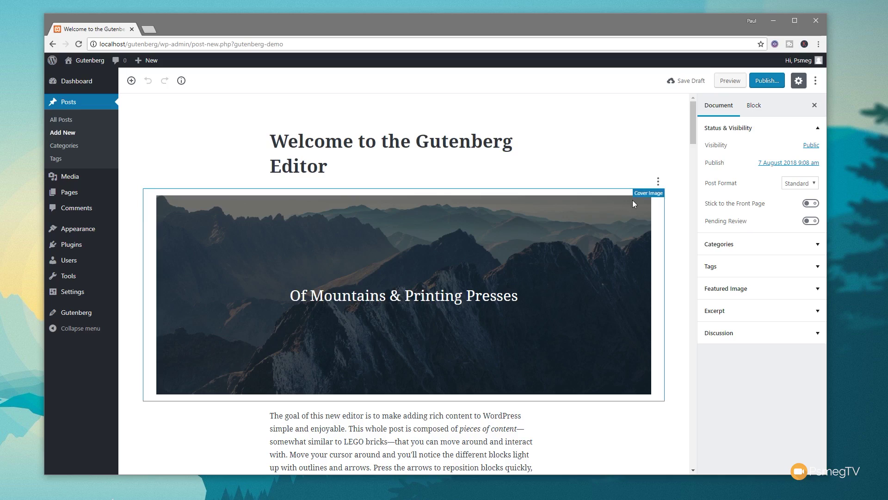
Move the cover image block below the intro paragraph, then back to the top
click(443, 154)
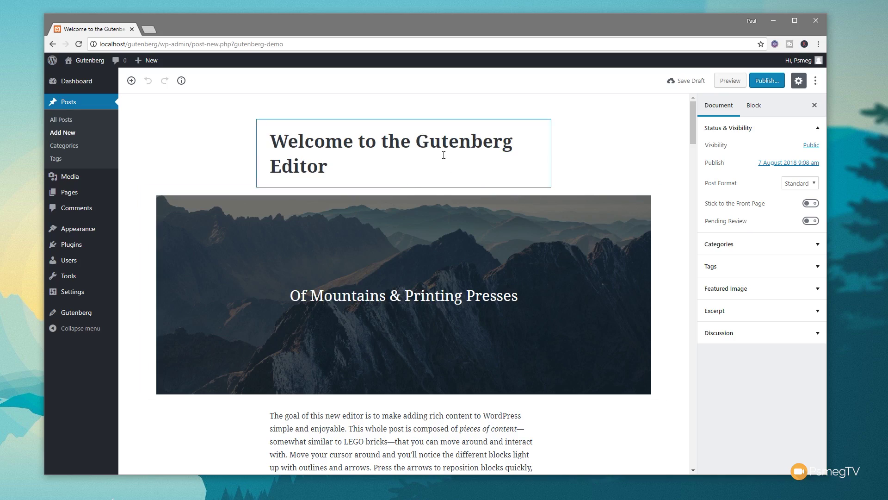
click(438, 217)
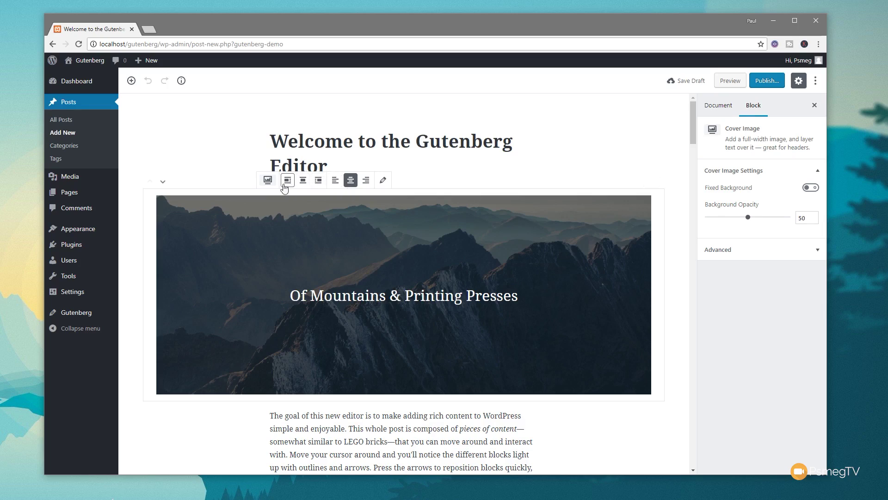
click(160, 183)
click(154, 183)
drag(234, 355, 199, 206)
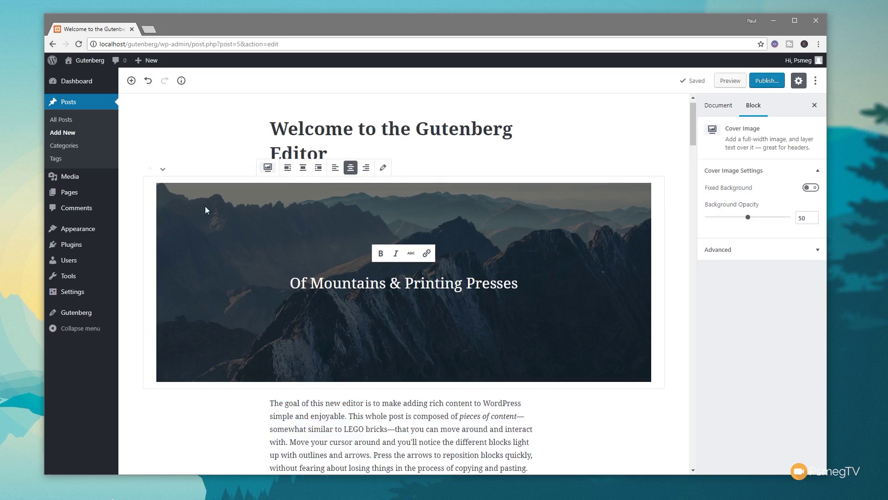
Expand the Document panels Categories, Tags, Featured Image, Excerpt and Discussion, then return to Block settings
click(719, 106)
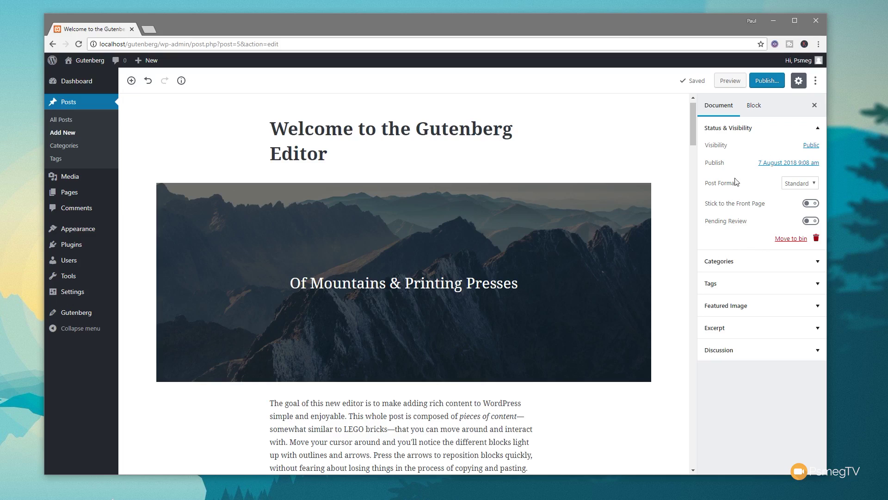
click(718, 263)
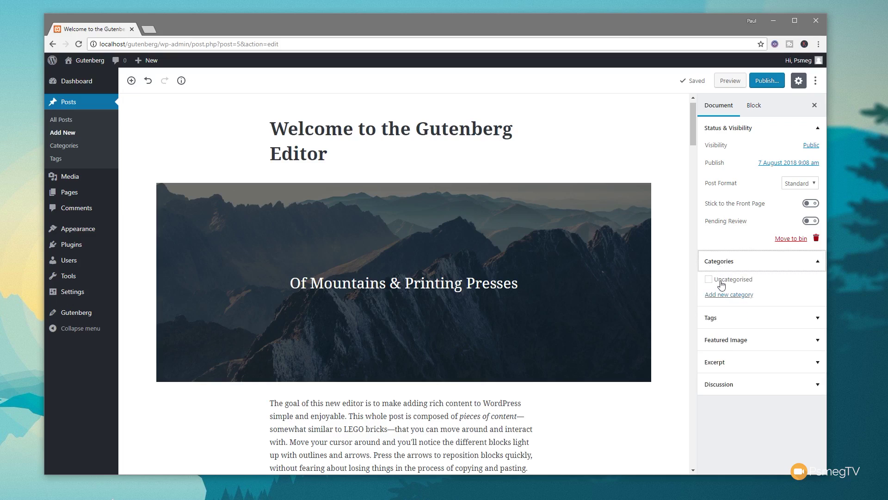
click(720, 316)
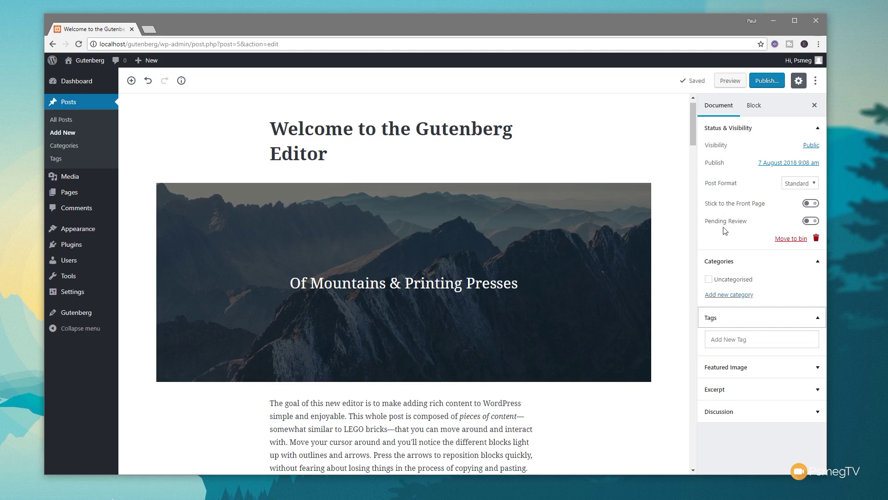
click(738, 370)
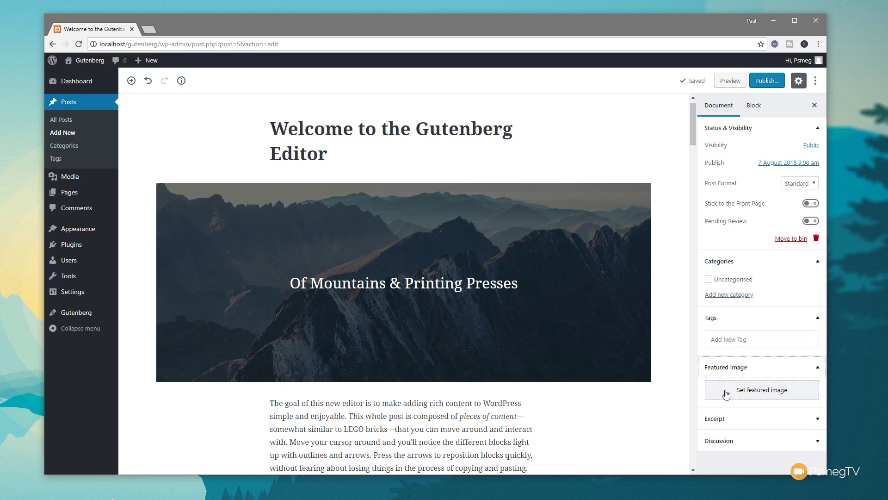
click(715, 419)
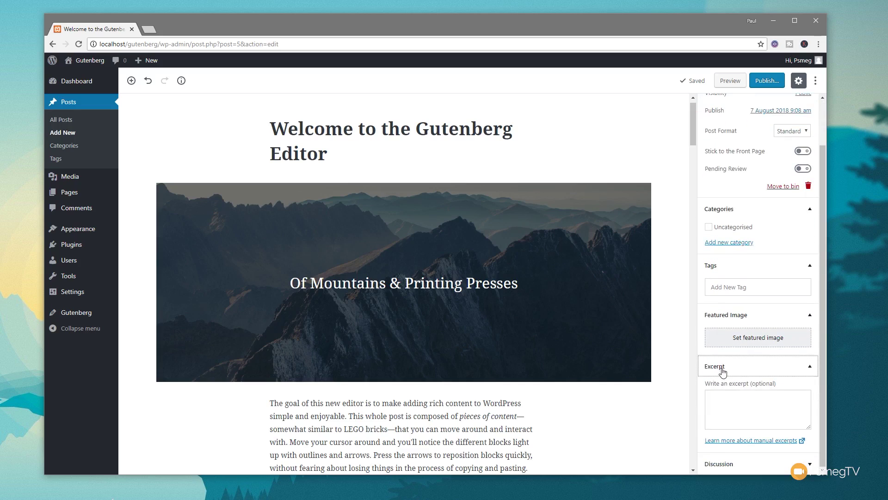
click(727, 467)
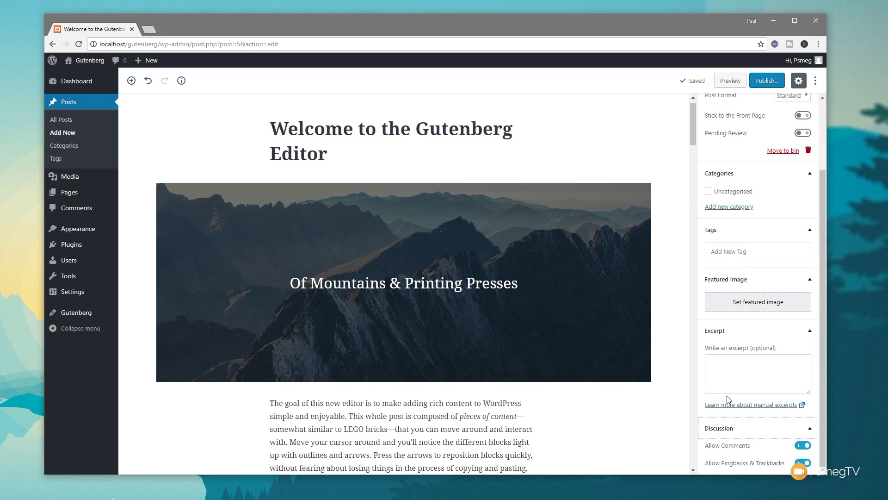
scroll(726, 396, up, 3)
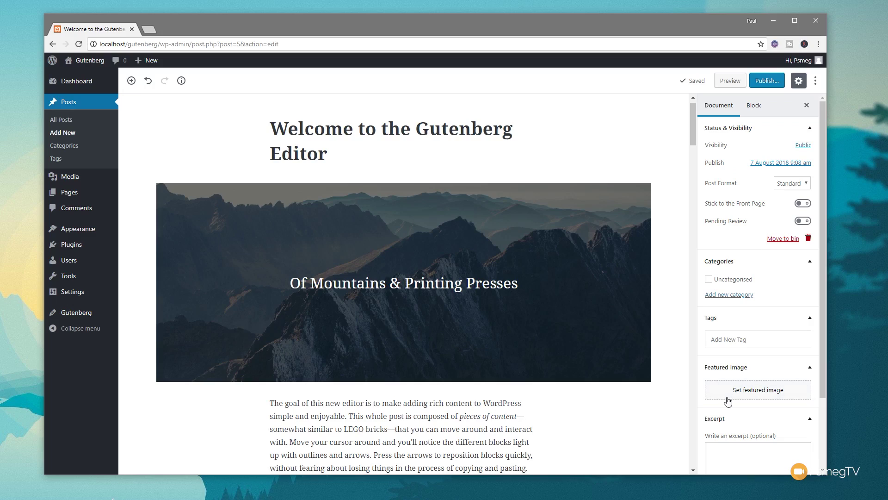
click(754, 106)
Select the cover image, dismiss its transform options, then select the intro paragraph
click(471, 233)
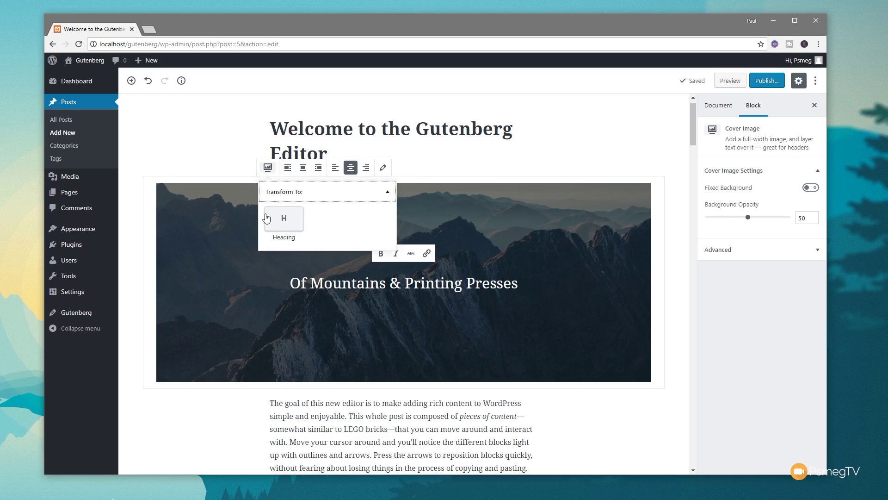
click(223, 209)
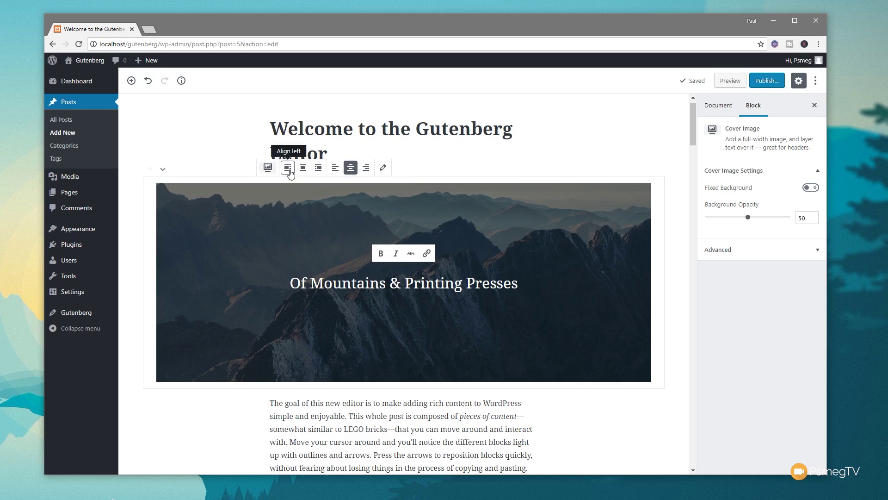
scroll(343, 333, down, 4)
click(341, 270)
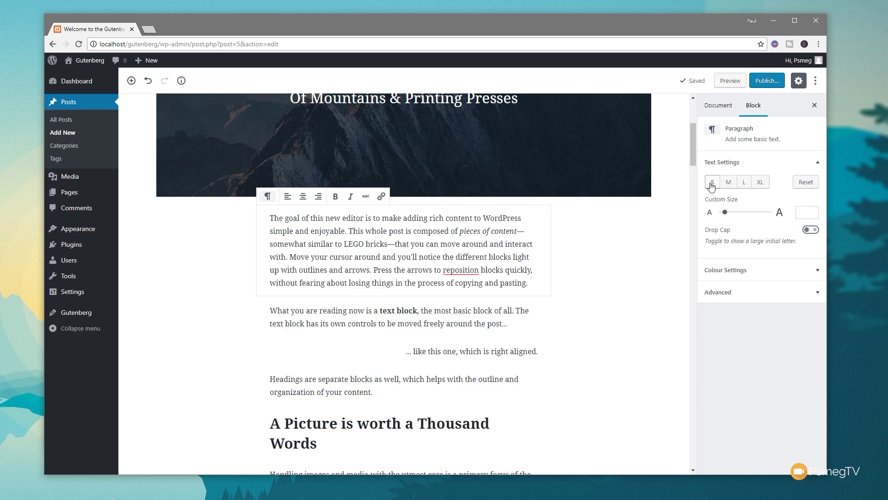
Try the paragraph's S, M, L and XL sizes, settling on medium 16, and enable Drop Cap
click(735, 185)
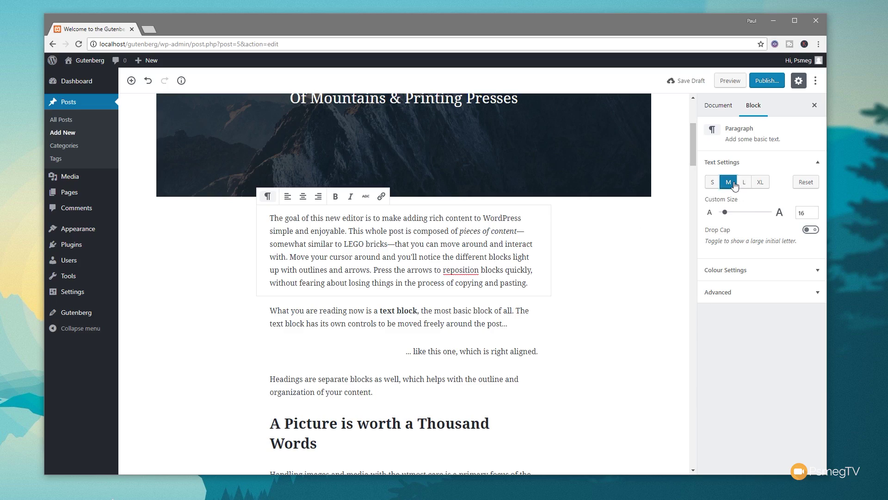
click(712, 182)
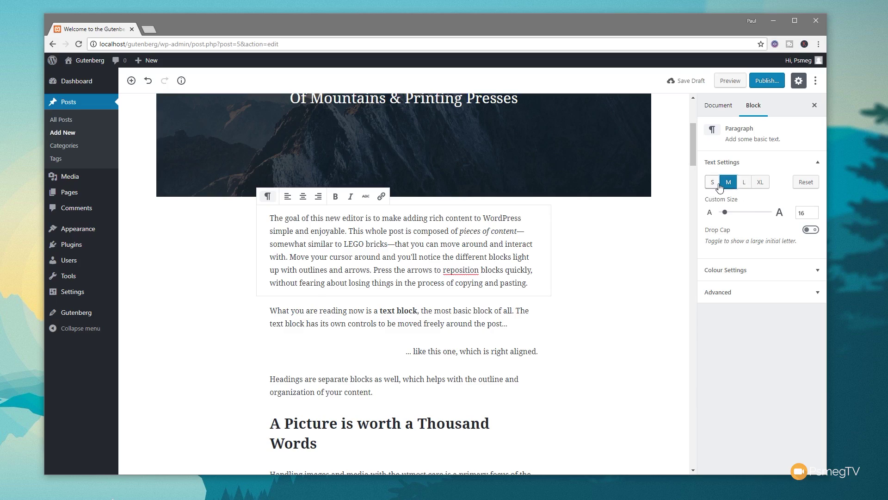
click(745, 183)
click(761, 183)
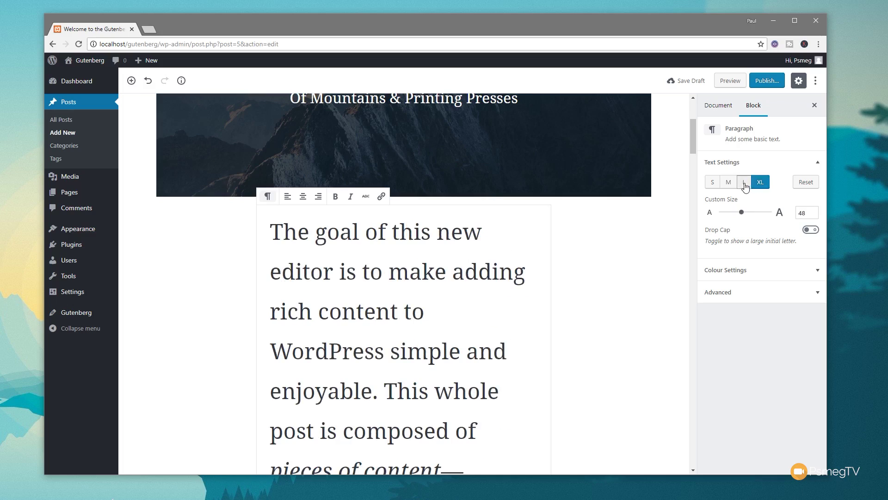
click(744, 183)
click(729, 183)
click(805, 182)
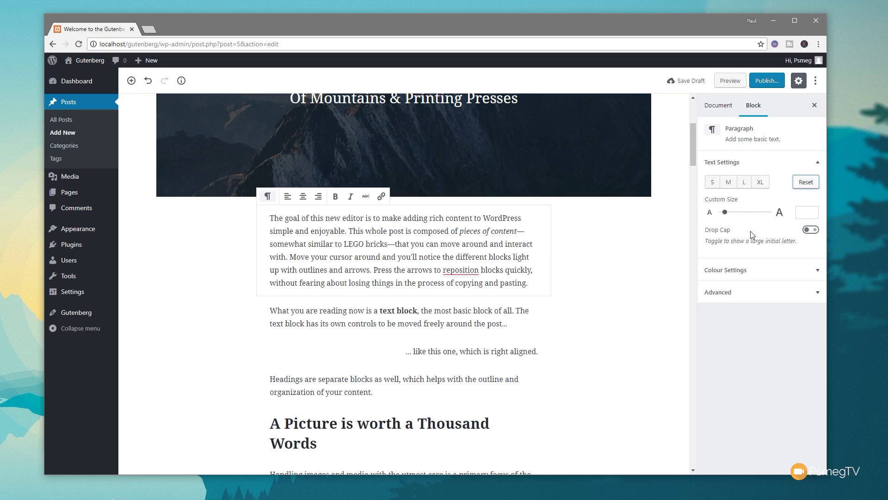
drag(725, 213, 725, 213)
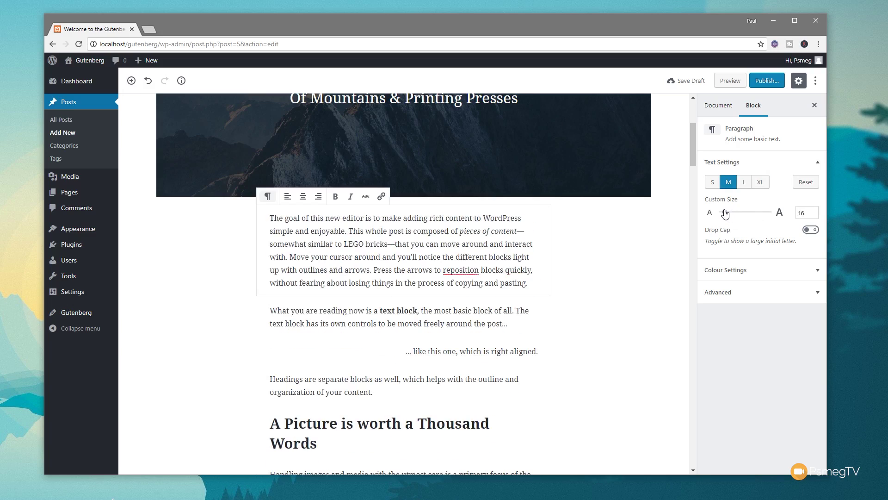
click(813, 231)
Turn Drop Cap off, apply then remove an orange background, and expand Advanced settings
click(813, 231)
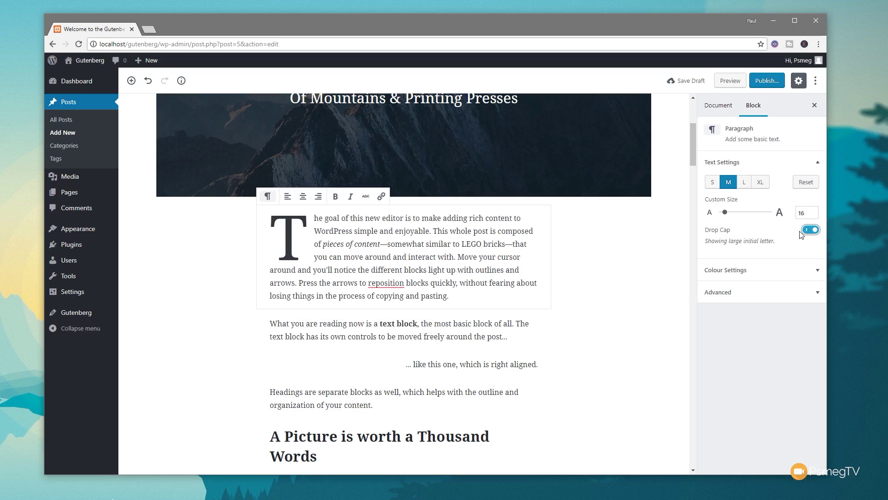
click(743, 272)
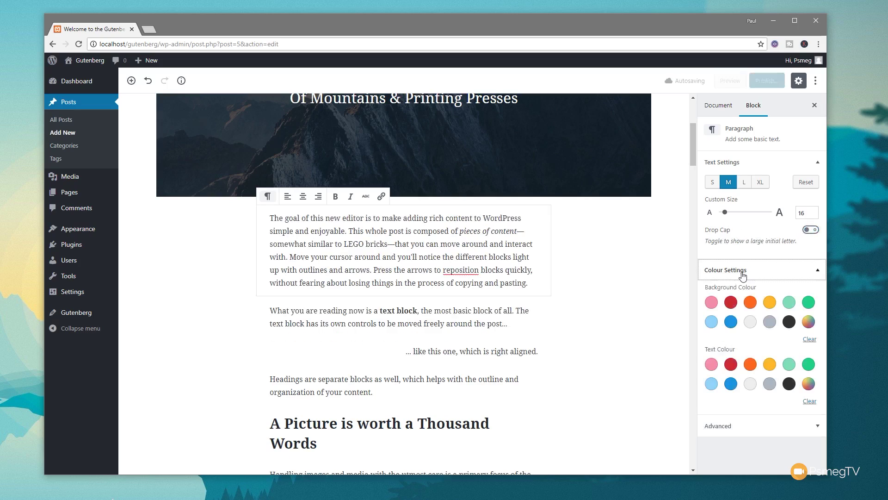
click(750, 303)
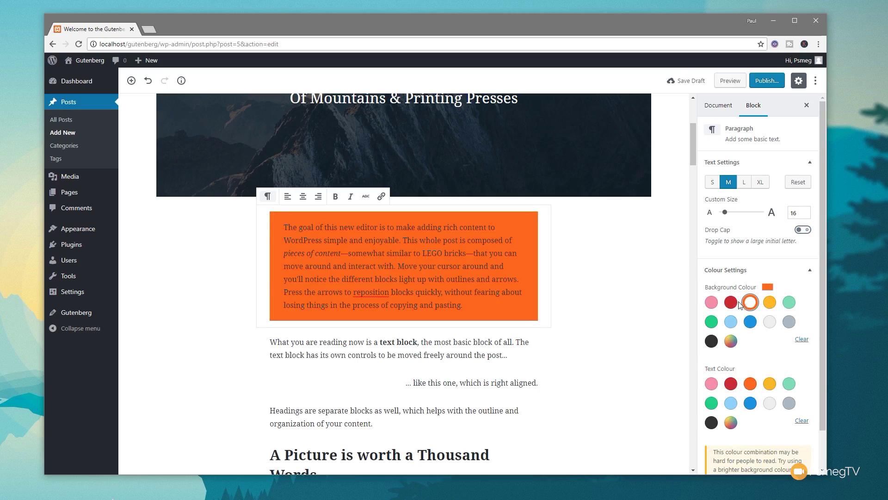
click(750, 304)
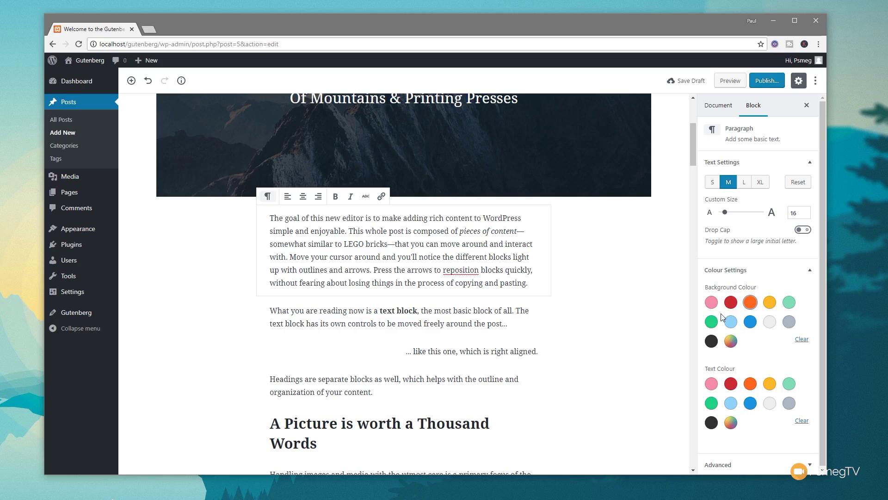
click(731, 342)
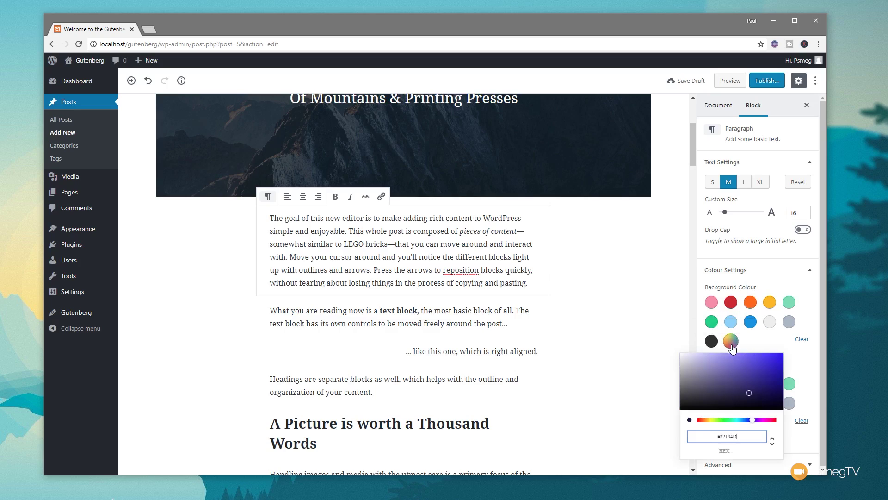
click(732, 345)
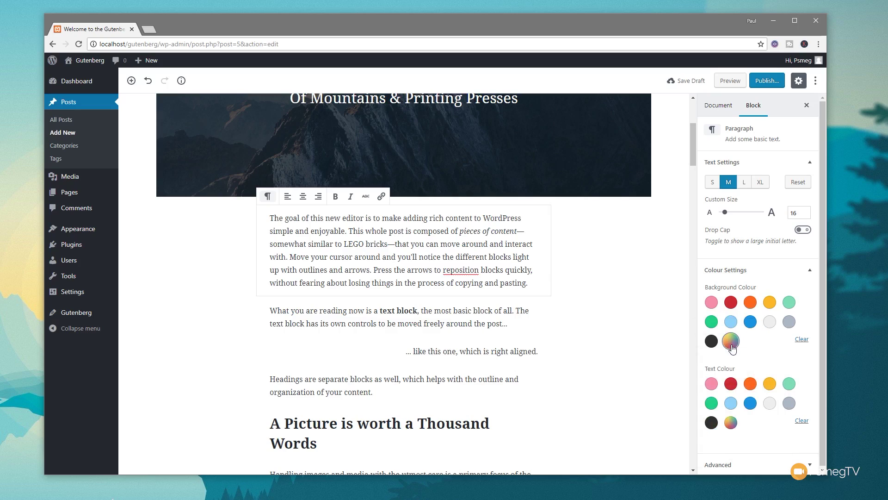
click(727, 465)
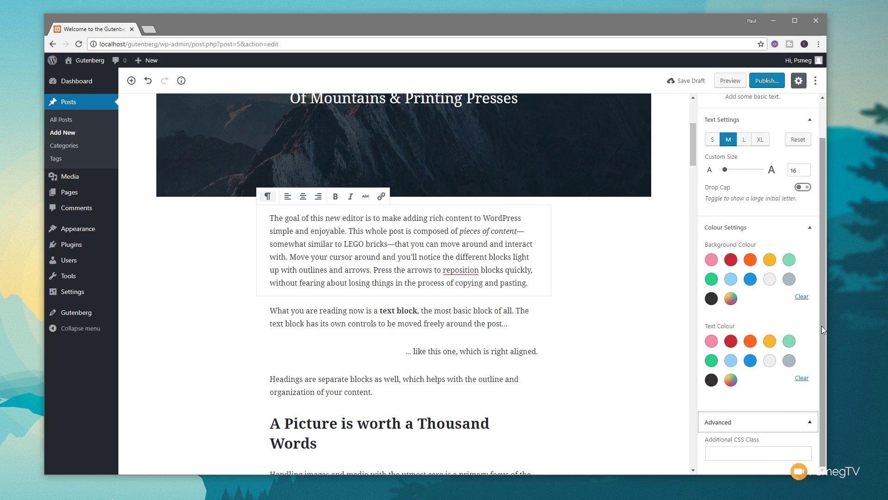
Select the cover image, view the Document Outline's word and block counts, then show Document settings
drag(822, 326, 822, 275)
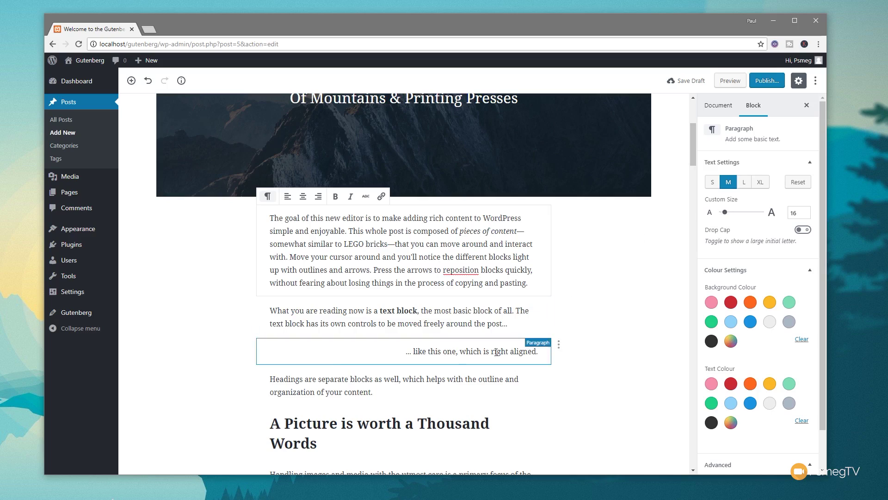
key(Up)
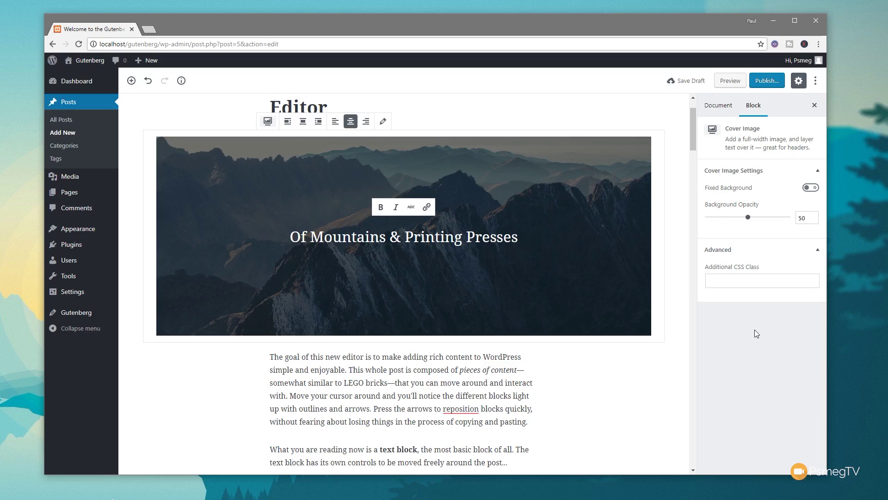
click(181, 83)
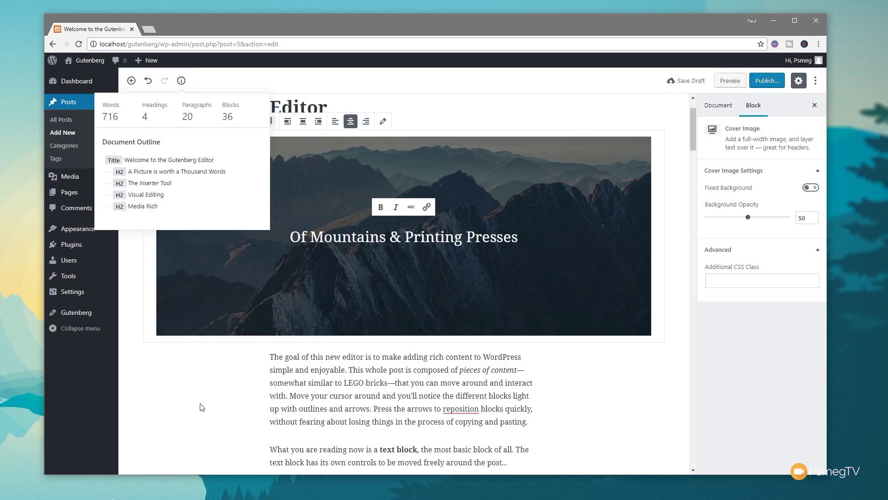
click(204, 422)
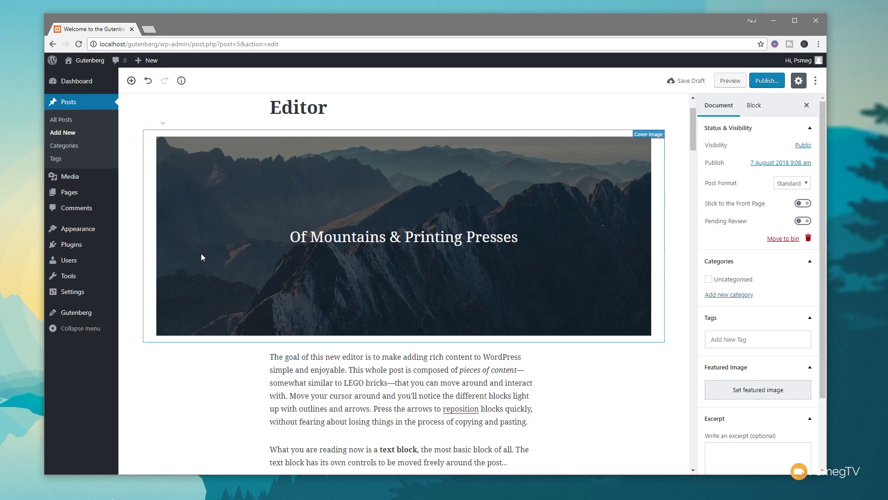
Browse the block inserter's Common Blocks group
click(132, 82)
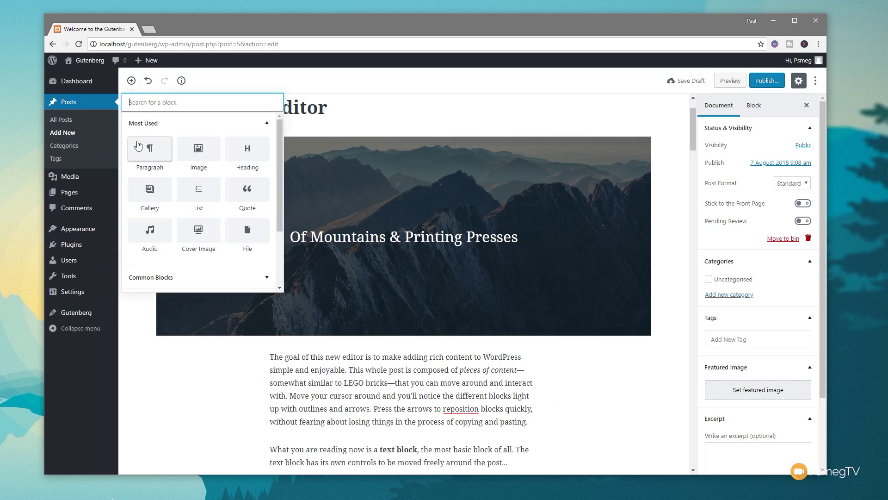
drag(282, 166, 283, 211)
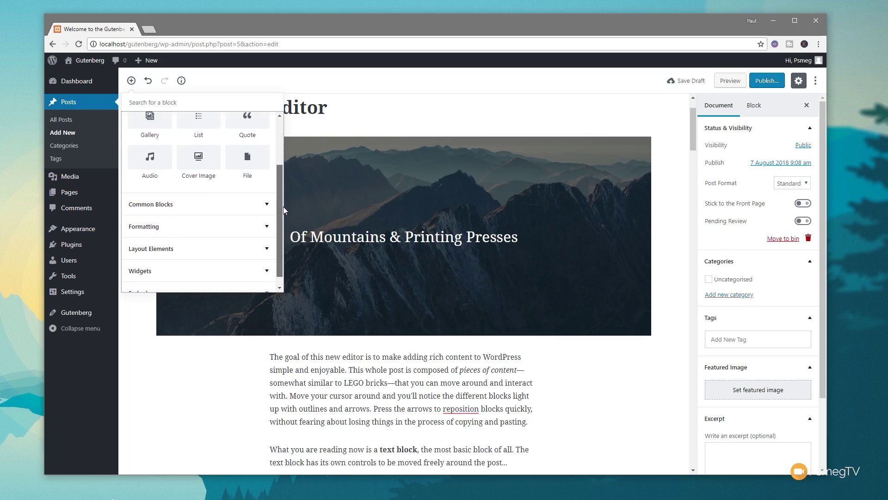
scroll(272, 203, down, 1)
click(261, 192)
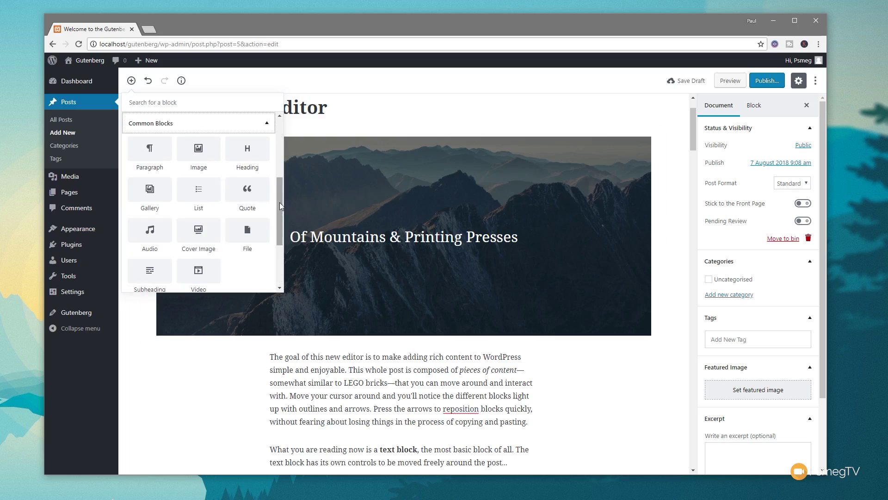
drag(279, 201, 279, 237)
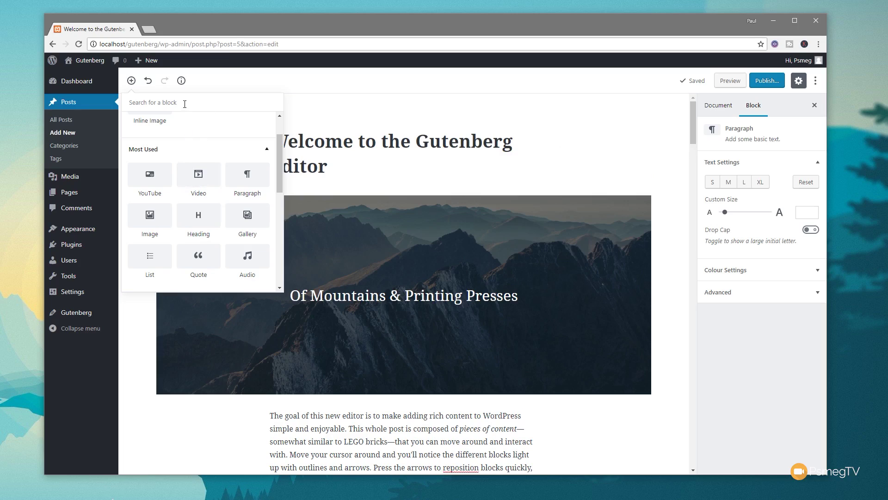
Search 'Yout', insert a YouTube embed block at the end, and paste the video link
click(185, 104)
text(Yout)
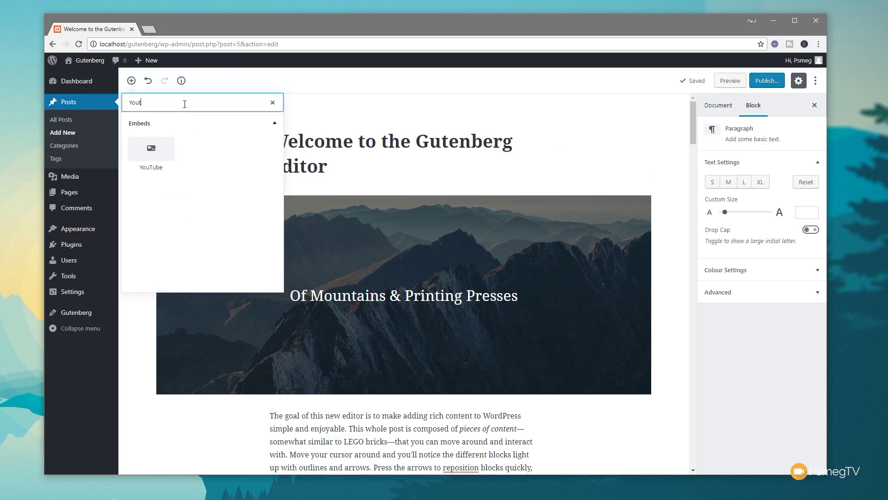
click(163, 148)
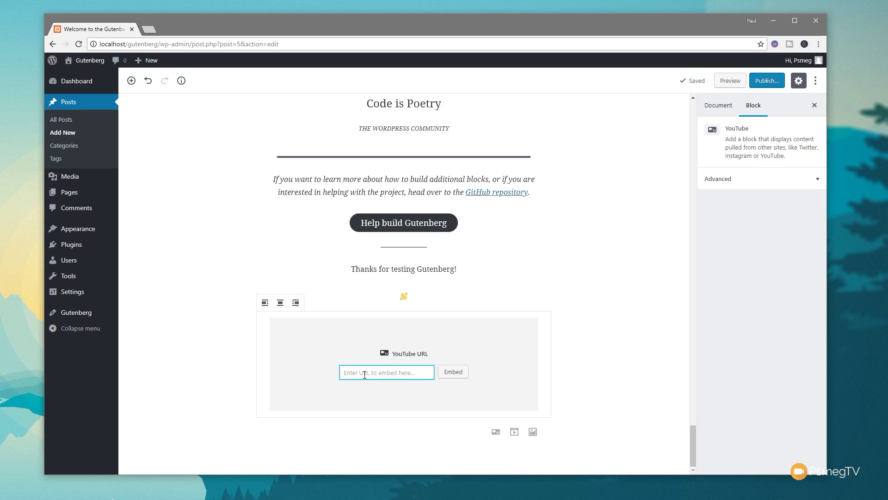
key(ctrl+v)
Embed the pasted video, reopen its link for editing, and move the block up twice and back
click(445, 376)
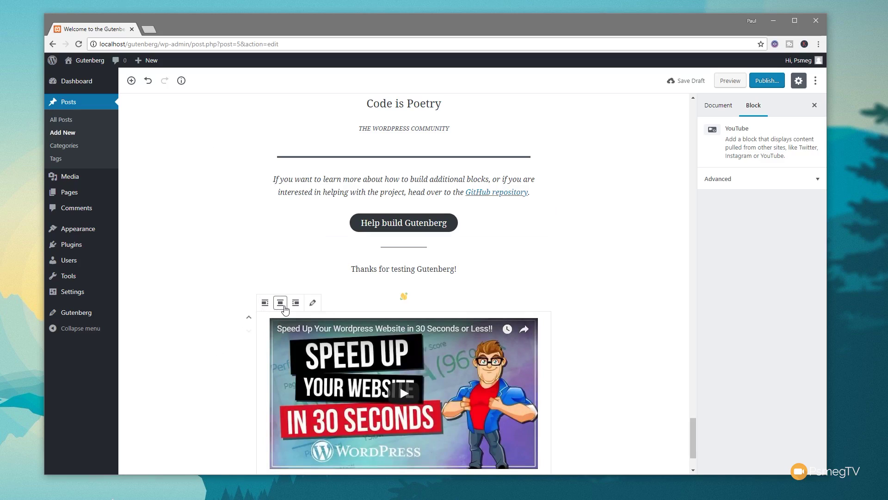
click(313, 303)
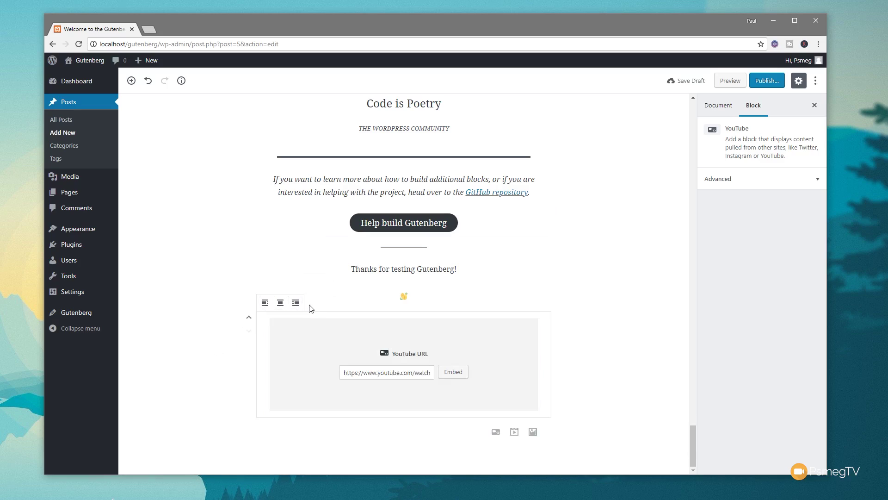
click(249, 318)
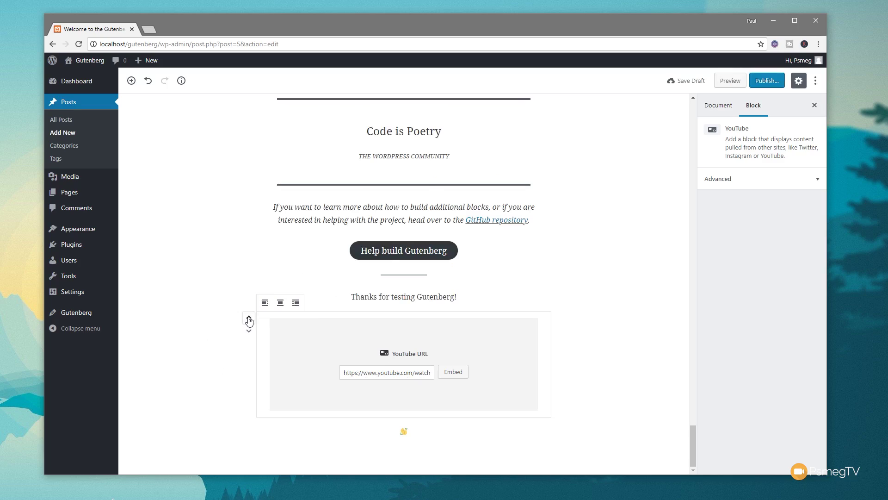
click(249, 318)
click(249, 330)
click(248, 330)
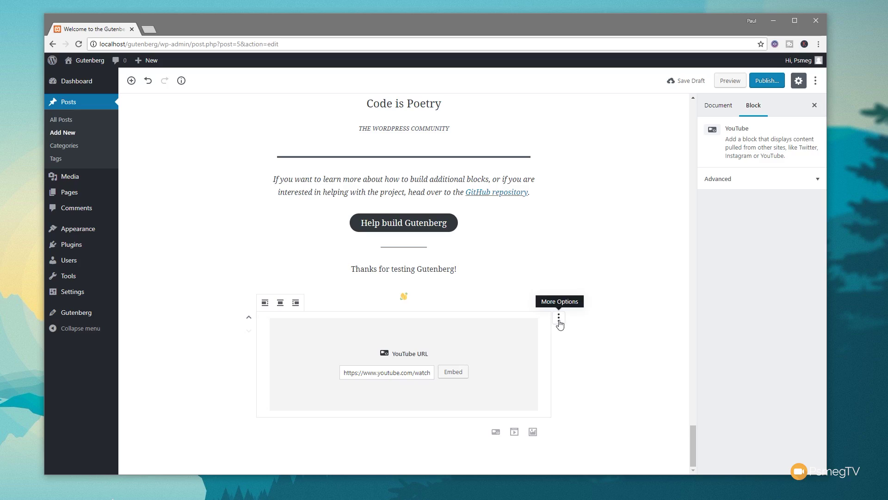
Review the YouTube block's More Options, then open the inserter below the last empty paragraph
click(559, 317)
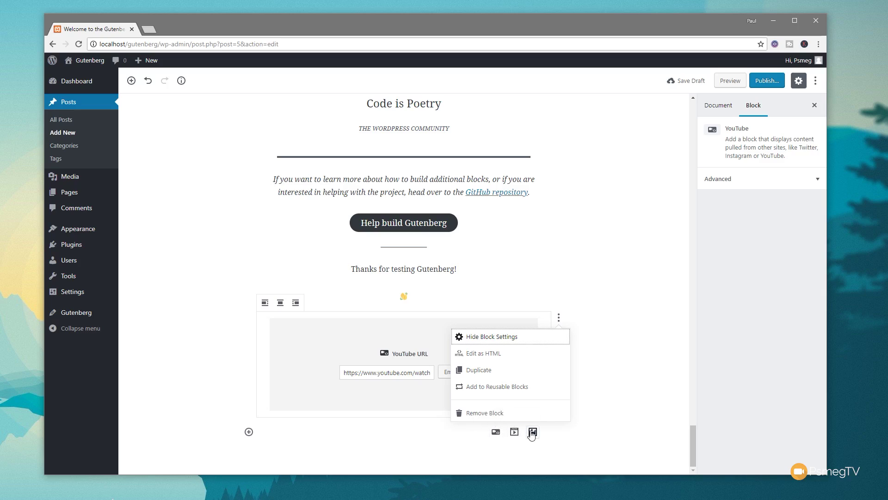
click(441, 431)
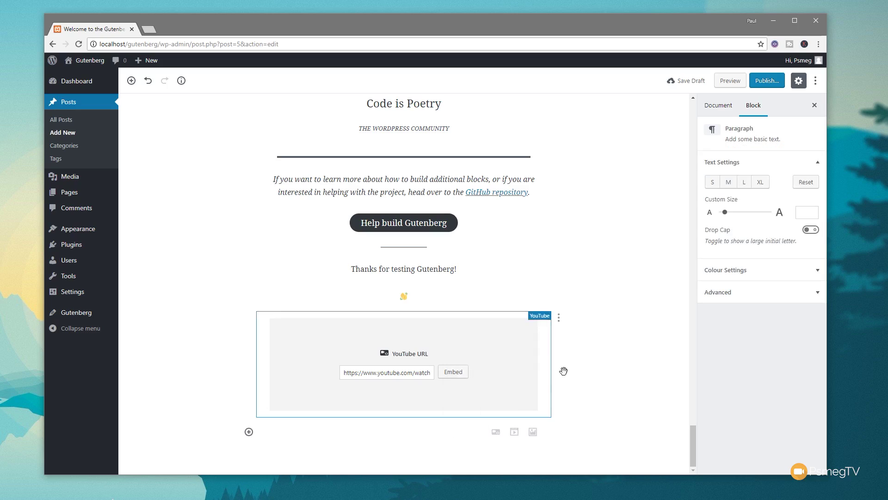
click(248, 431)
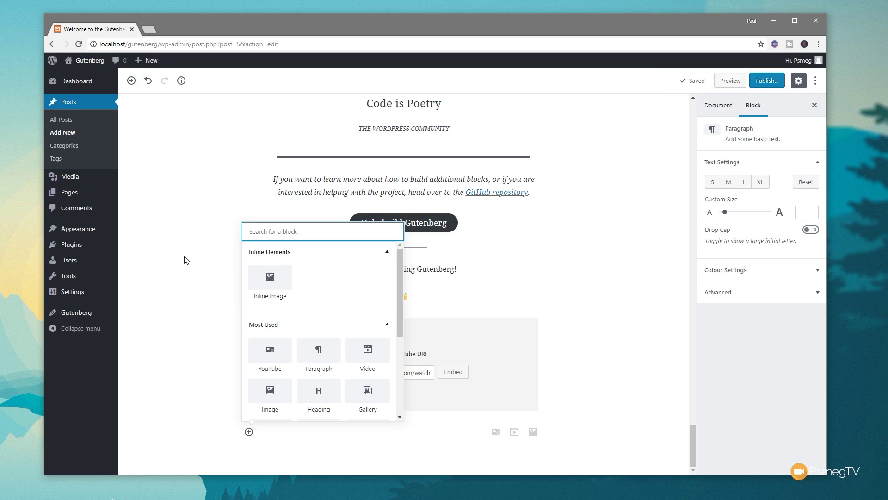
Dismiss the block inserter and scroll back up to the 'A Picture is worth a Thousand Words' heading
click(195, 278)
scroll(549, 323, up, 4)
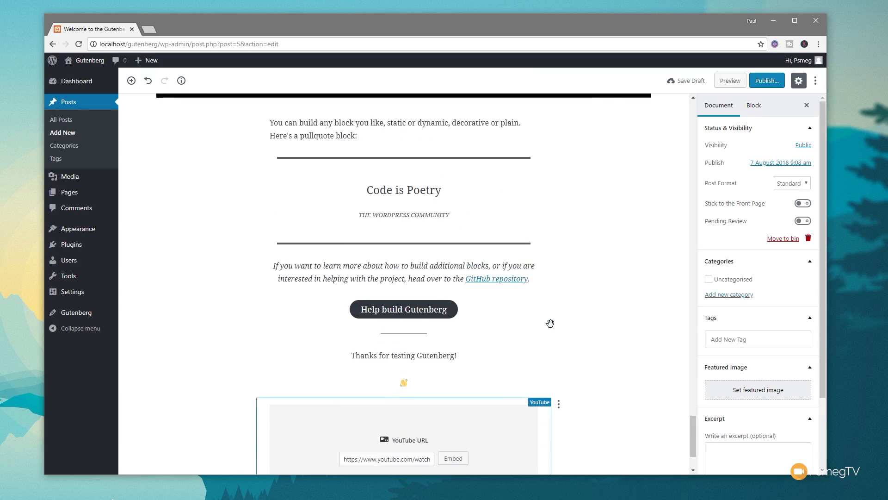
scroll(638, 362, up, 10)
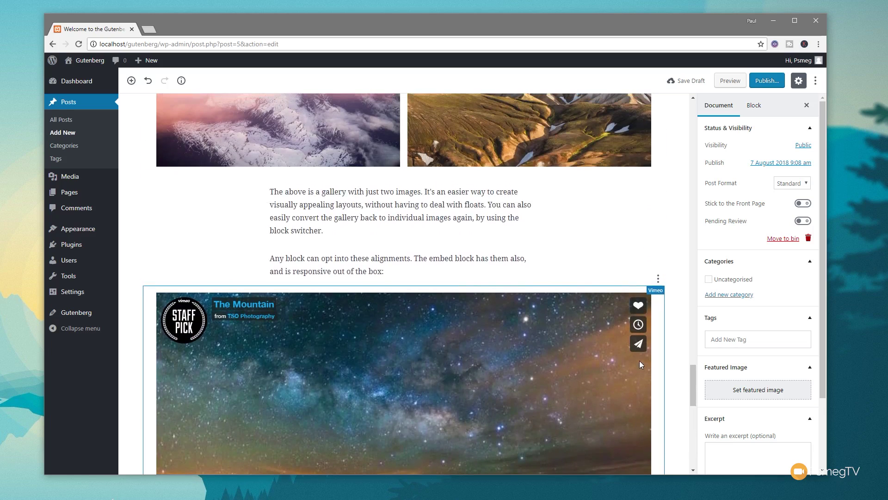
scroll(641, 365, up, 7)
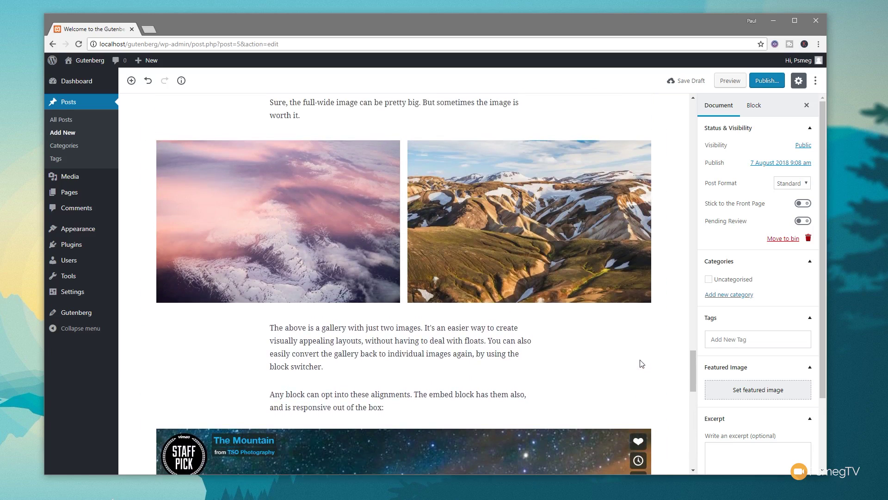
scroll(640, 364, up, 15)
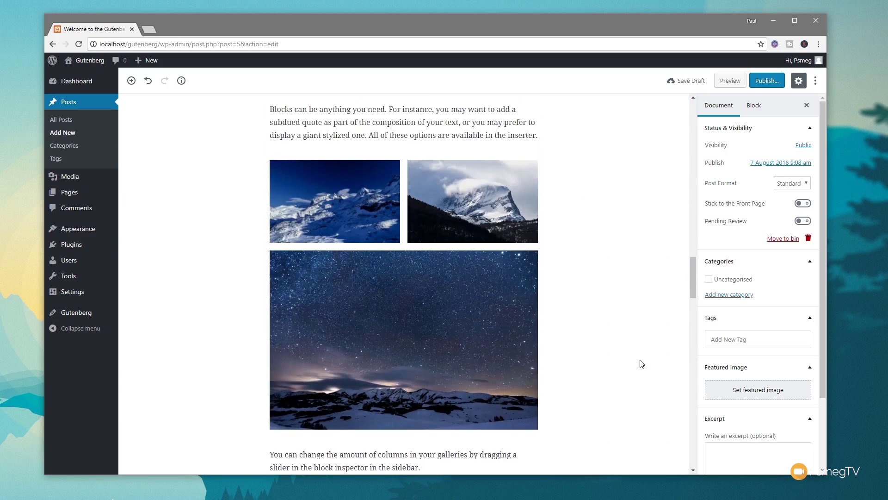
scroll(642, 363, up, 18)
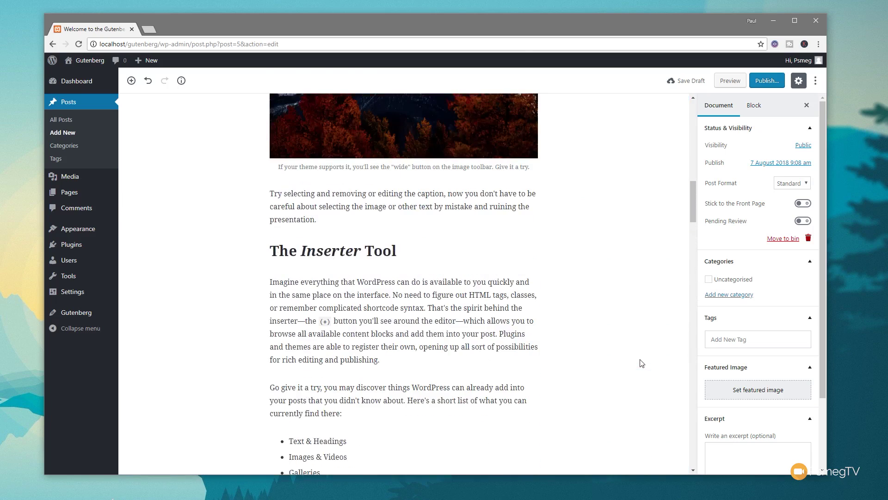
scroll(642, 362, up, 5)
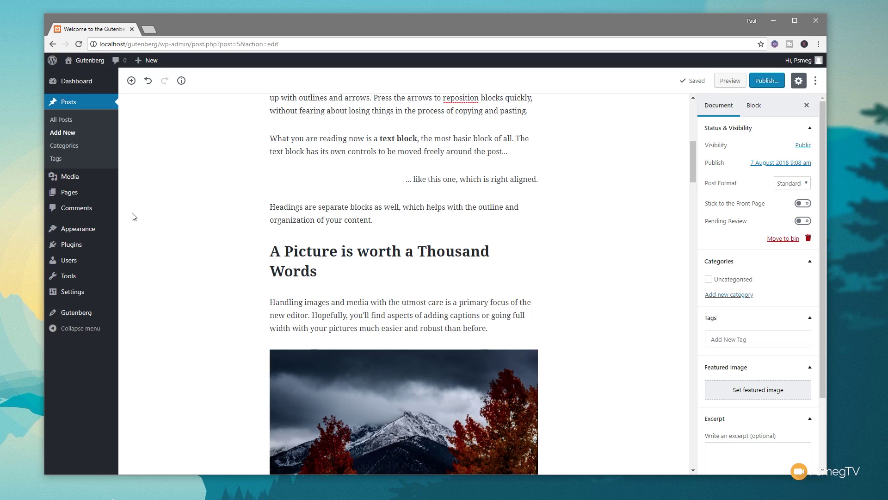
click(422, 214)
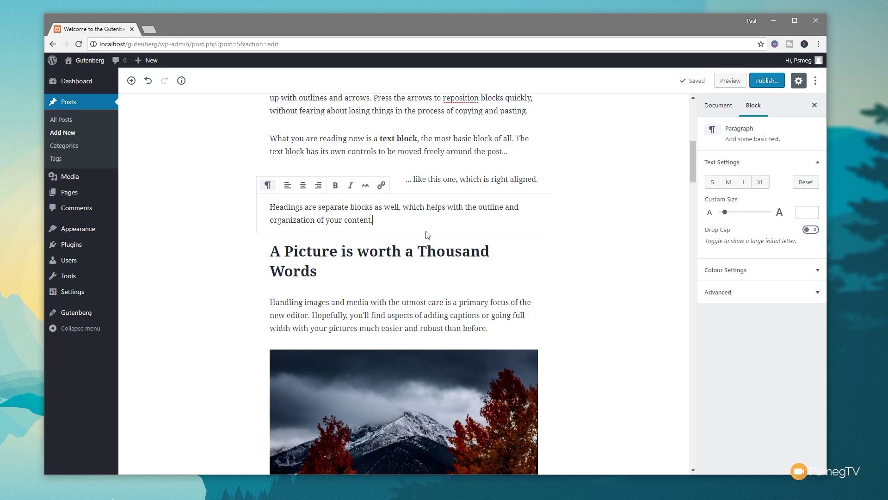
click(315, 310)
text(https://www.youtube.com/watch?v=9pLbCFHzWyE)
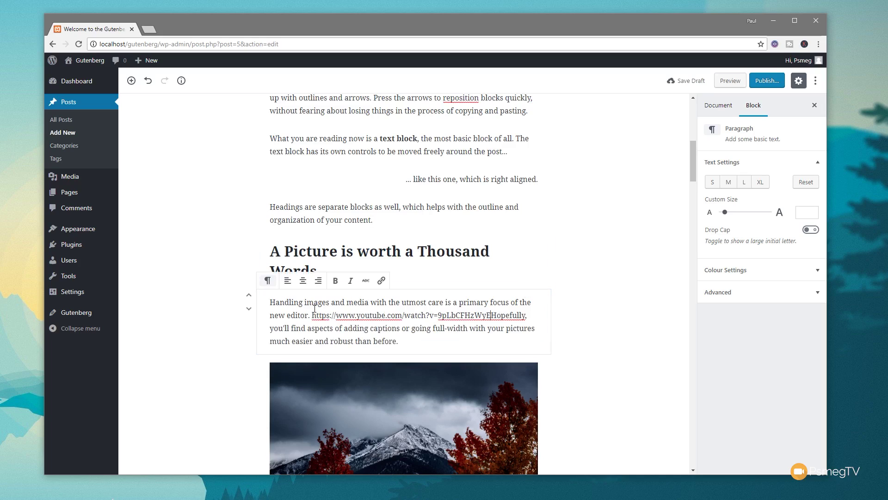
key(ctrl+z)
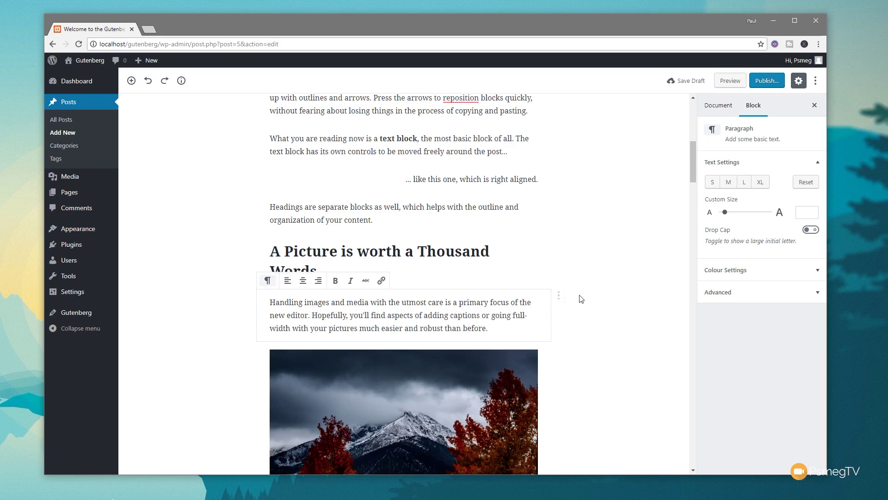
click(565, 274)
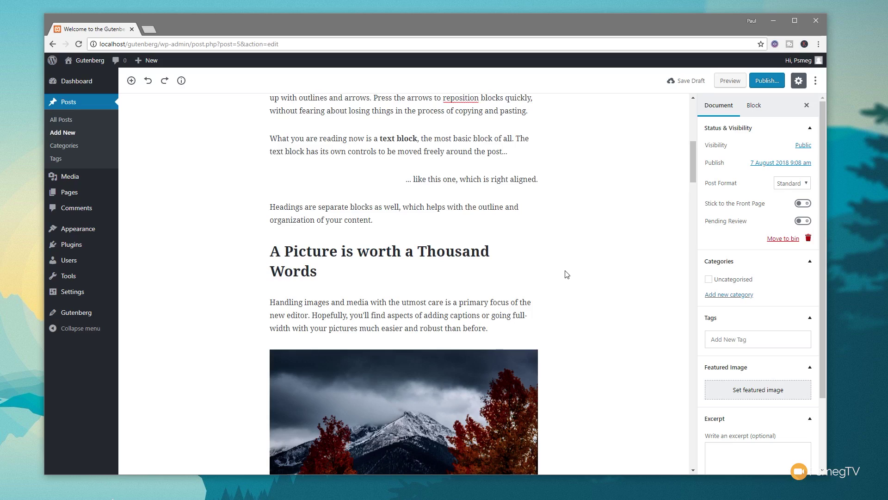
scroll(579, 291, down, 2)
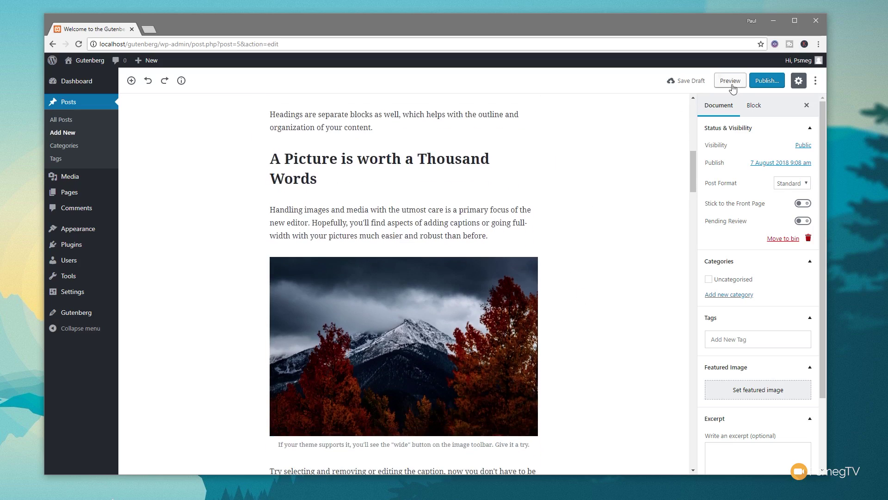
Save the post as a draft, hide the settings sidebar, and look through the ⋮ More options menu
click(708, 84)
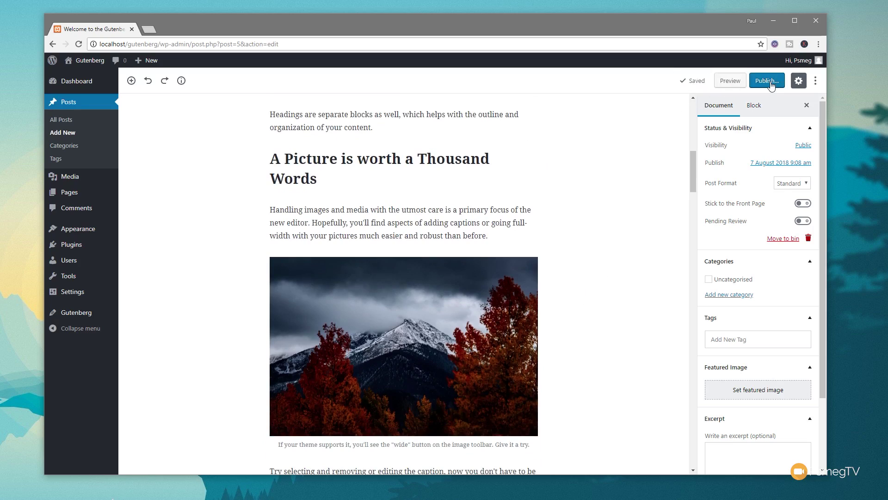
click(798, 82)
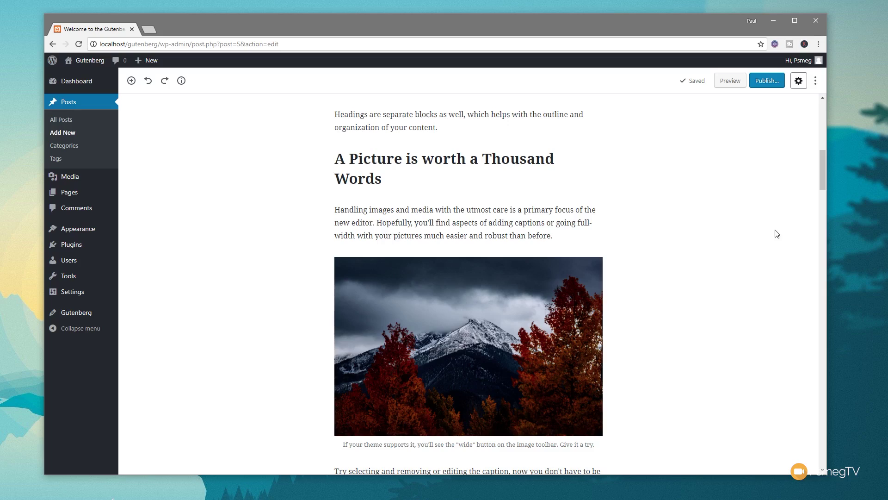
click(814, 81)
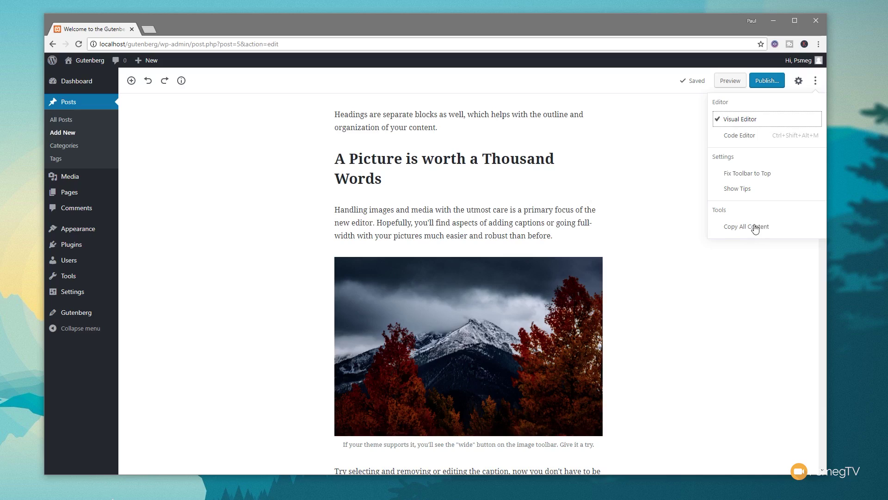
click(745, 175)
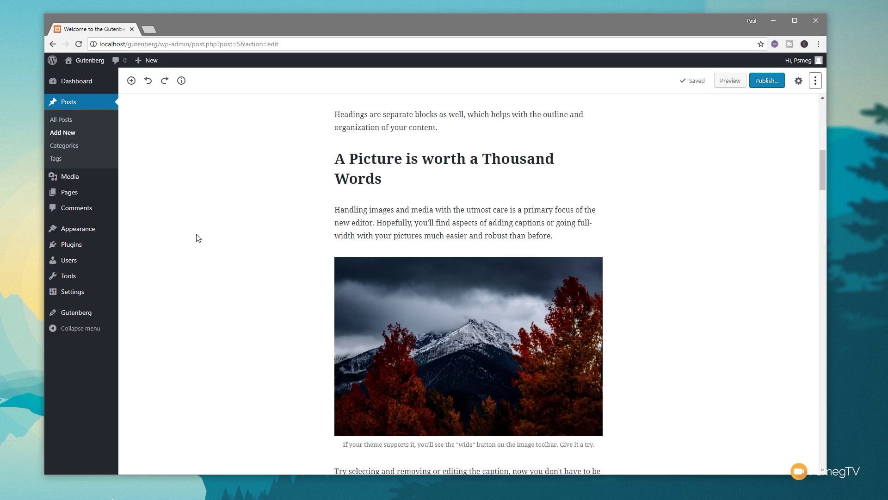
scroll(198, 237, down, 2)
scroll(199, 237, up, 2)
scroll(198, 236, up, 4)
Check the More options menu again, then bring back the Document settings sidebar
click(815, 81)
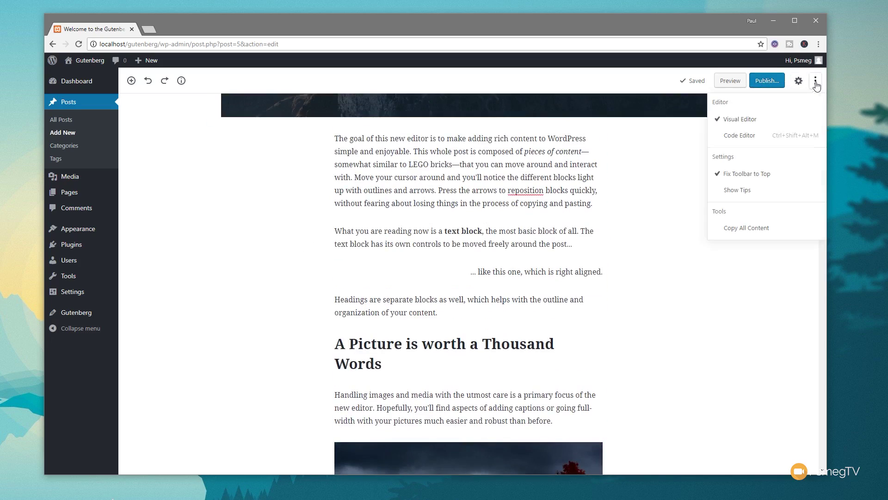
click(765, 177)
scroll(257, 211, down, 3)
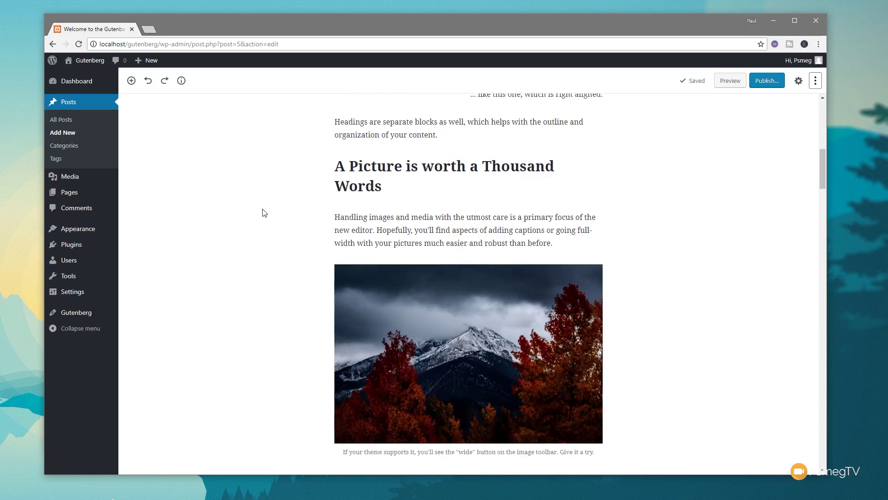
scroll(261, 212, up, 8)
scroll(570, 202, up, 2)
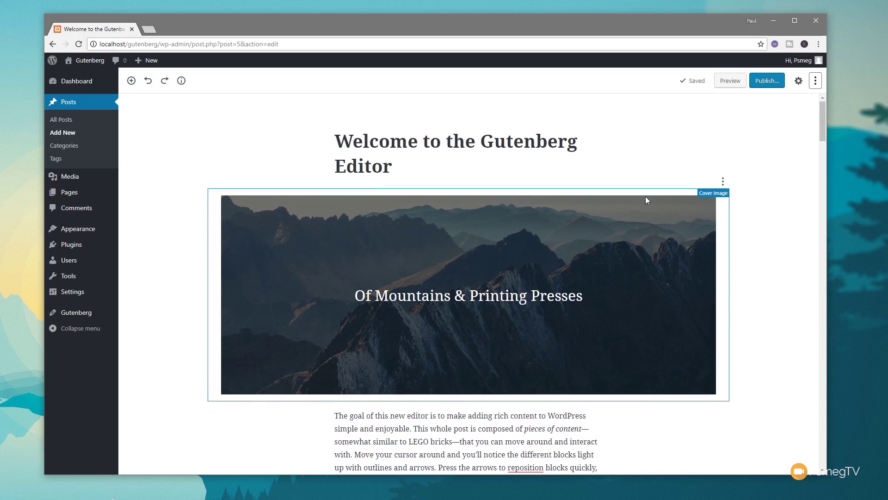
click(798, 81)
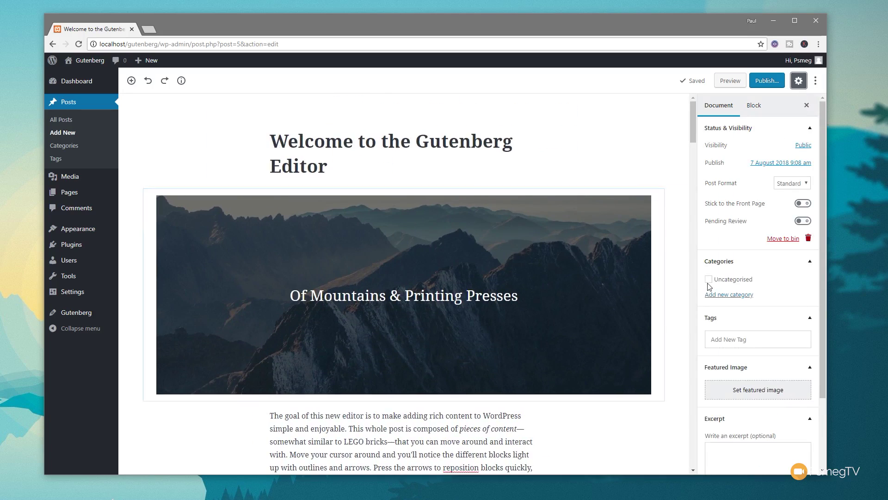
Insert a Latest Posts block from the Widgets category below the YouTube embed
scroll(752, 331, down, 2)
scroll(752, 330, up, 3)
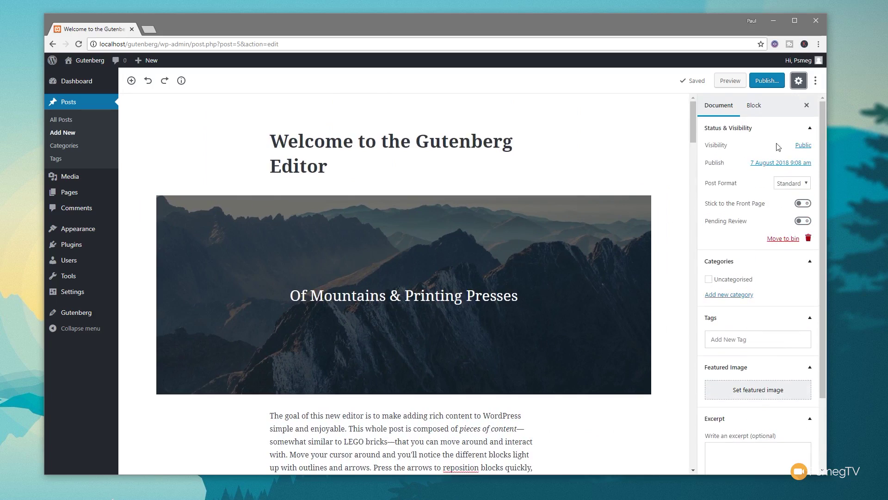
click(754, 105)
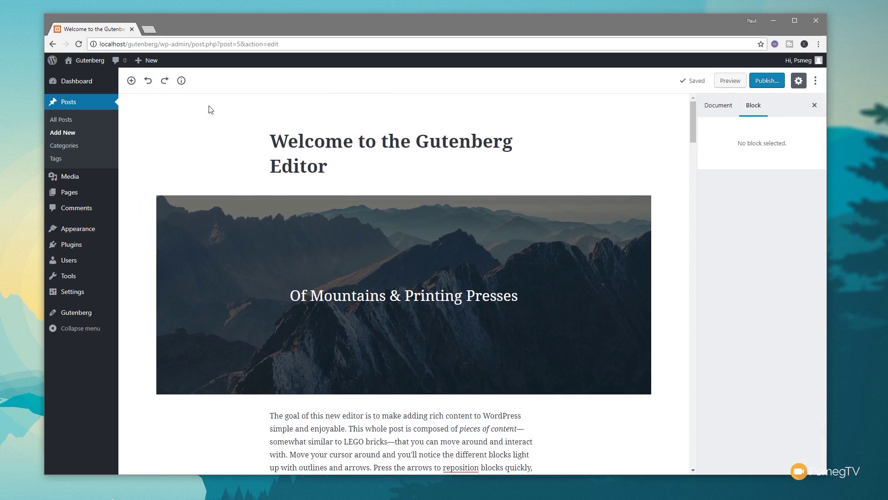
click(131, 81)
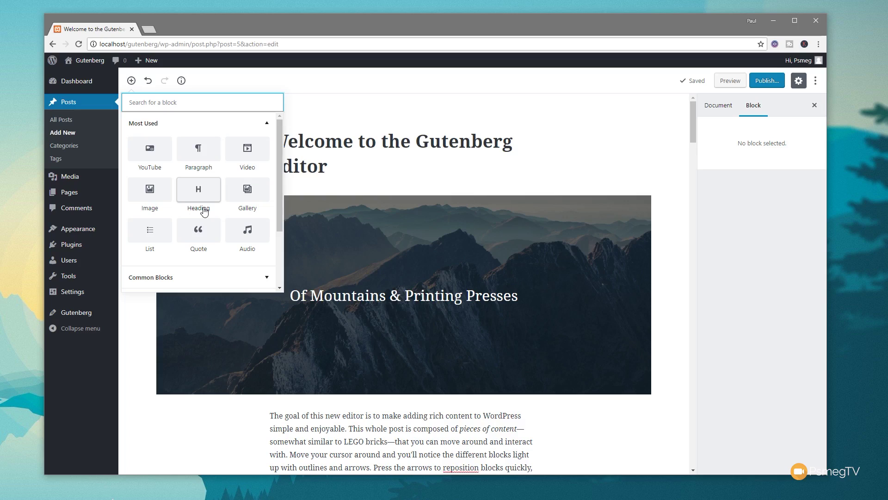
drag(282, 185, 282, 235)
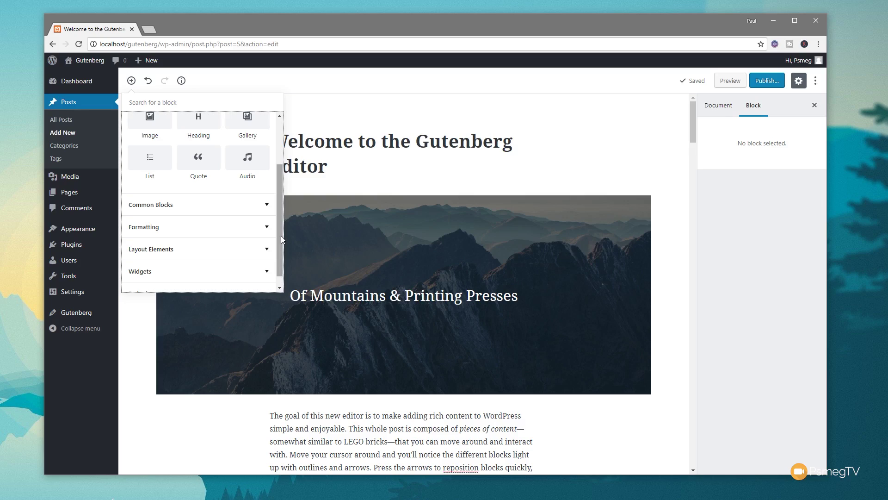
scroll(282, 240, down, 1)
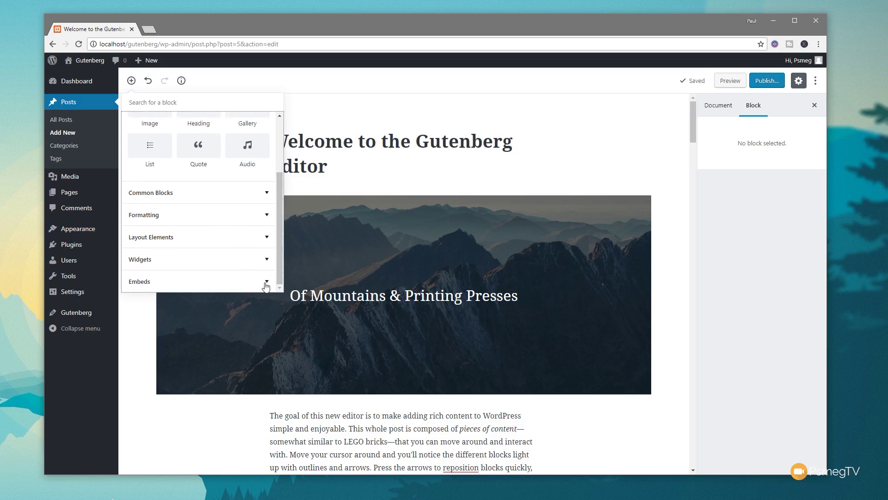
click(266, 265)
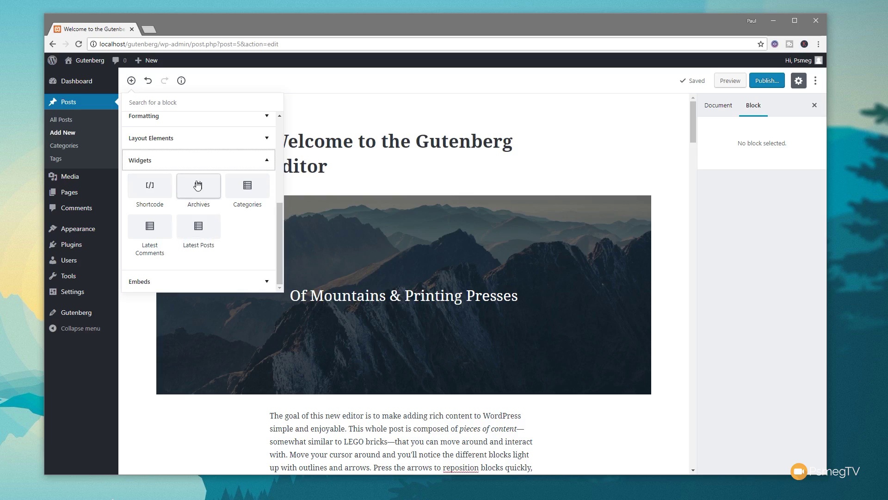
click(204, 232)
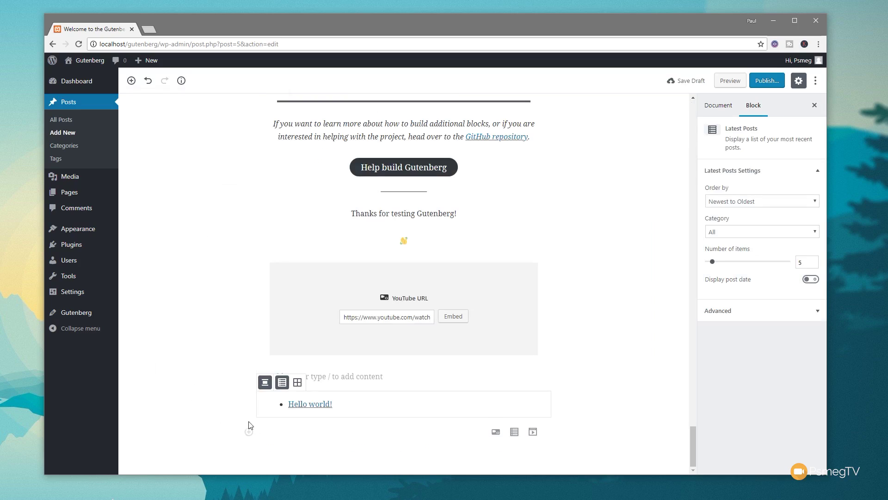
Switch Latest Posts to grid and back to list, enable Display post date, and expand Advanced
click(265, 384)
click(298, 382)
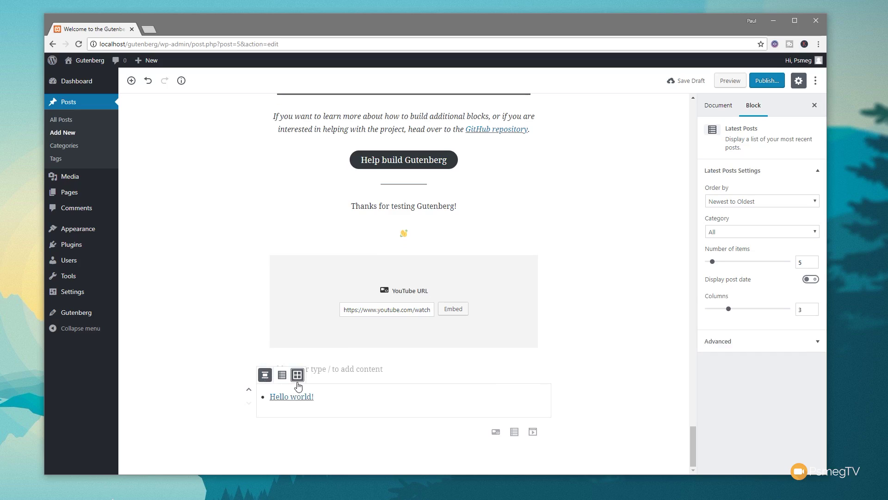
click(281, 378)
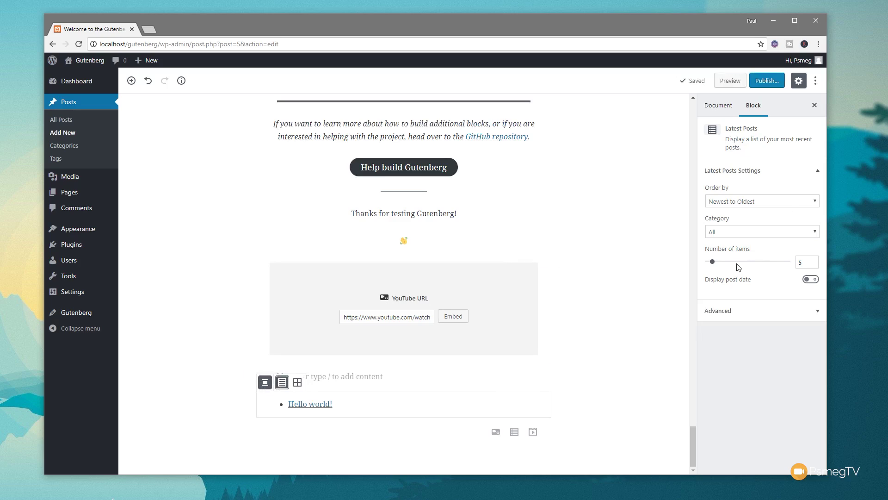
click(809, 280)
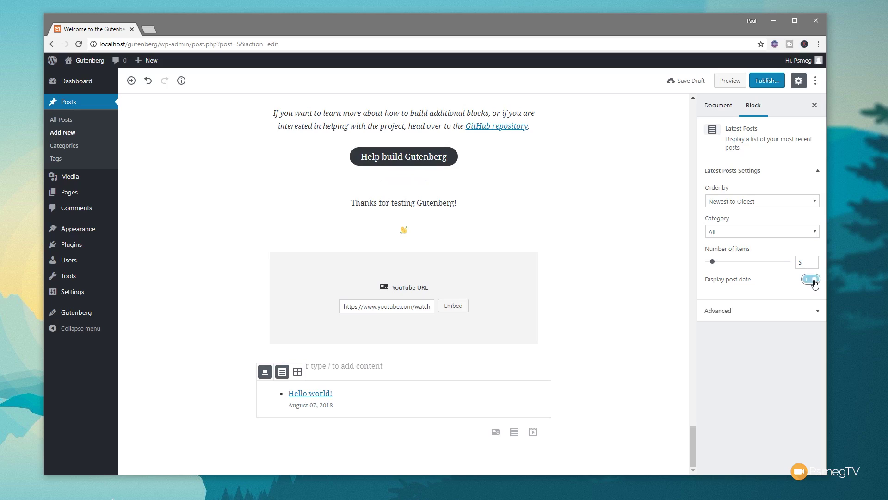
click(789, 313)
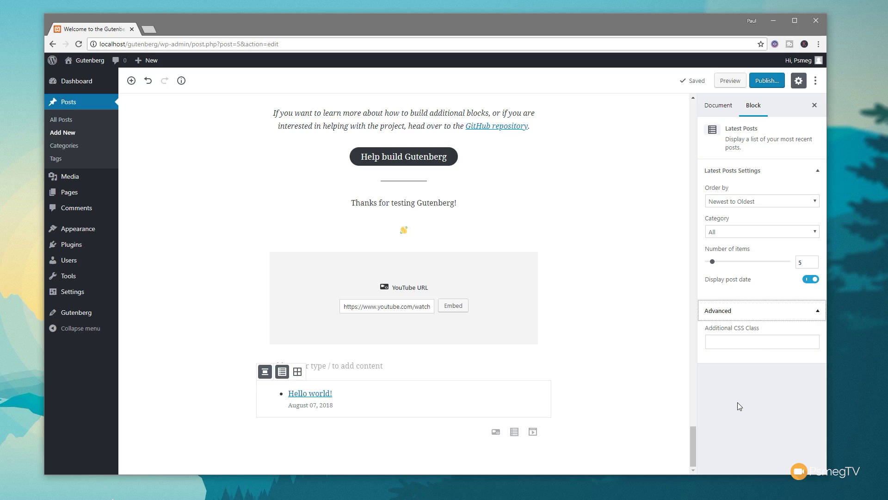
Scroll up to the gallery and look through its More options and Transform menus
scroll(202, 318, up, 10)
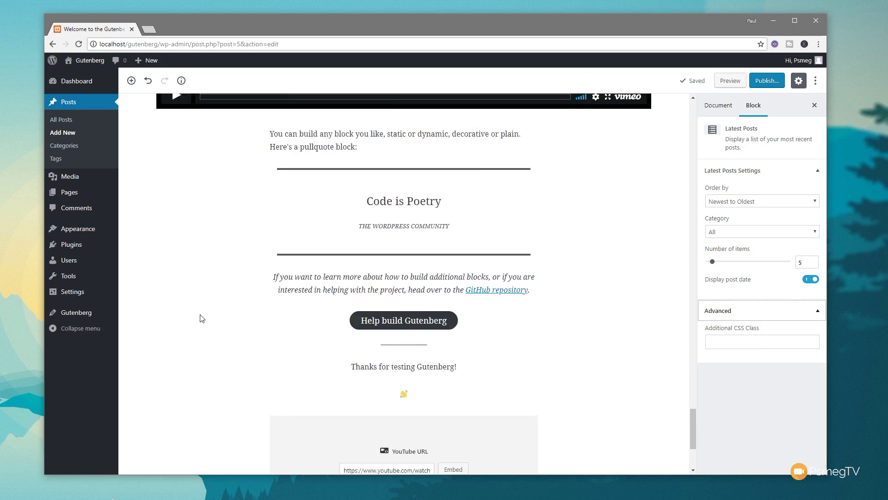
scroll(390, 281, up, 5)
scroll(362, 288, up, 15)
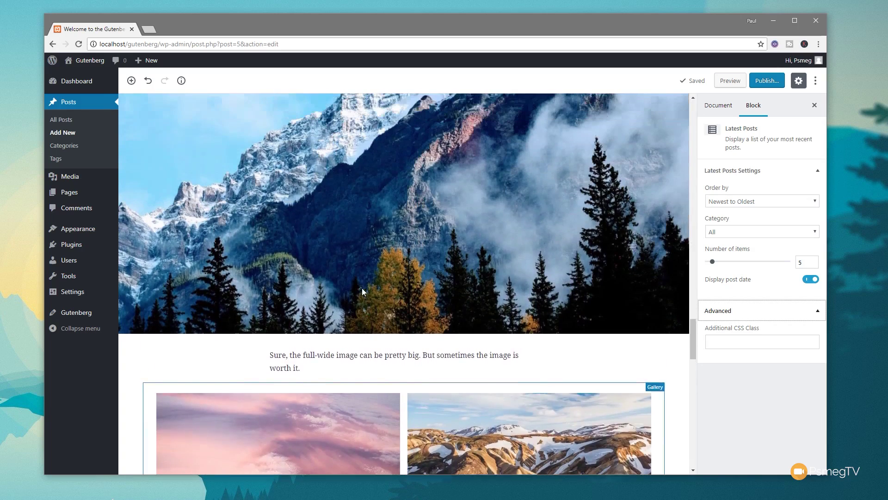
scroll(357, 291, up, 4)
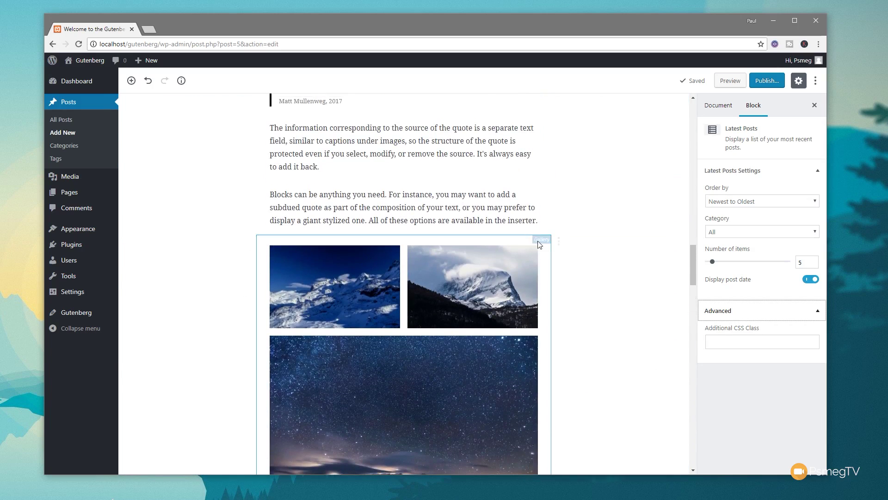
click(559, 241)
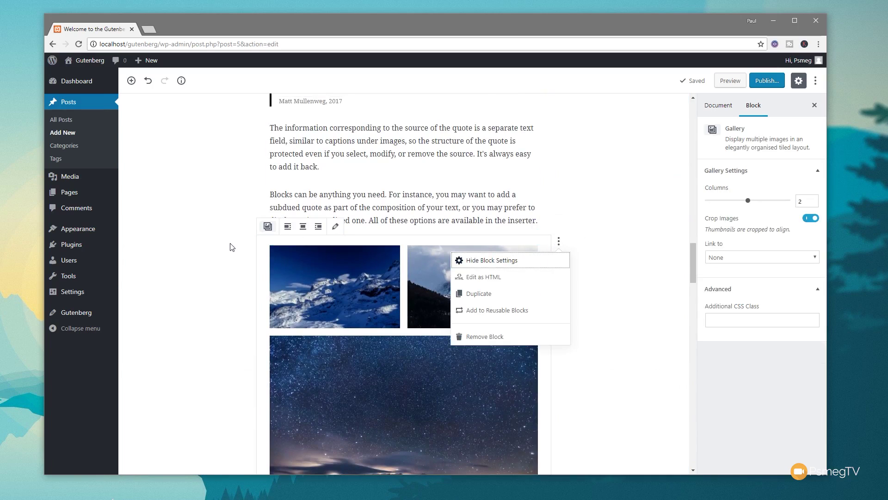
click(268, 226)
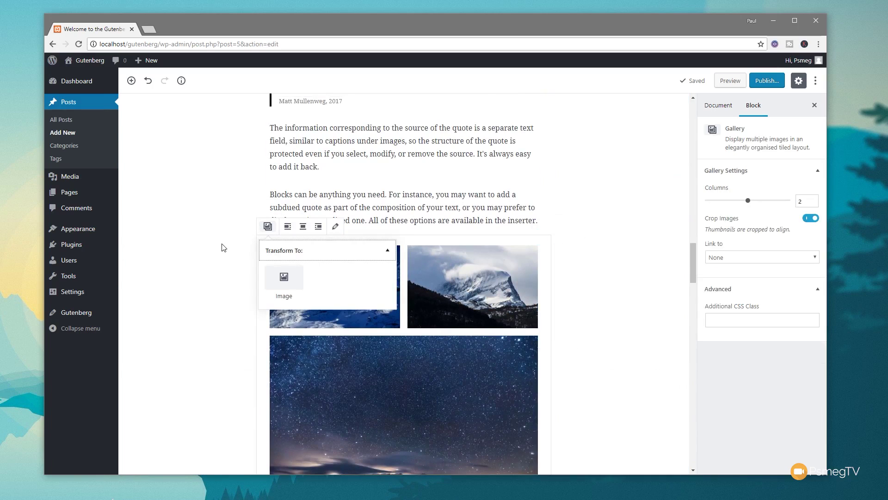
Select the second gallery image, the cloudy mountain photo, and remove it
click(496, 260)
click(477, 323)
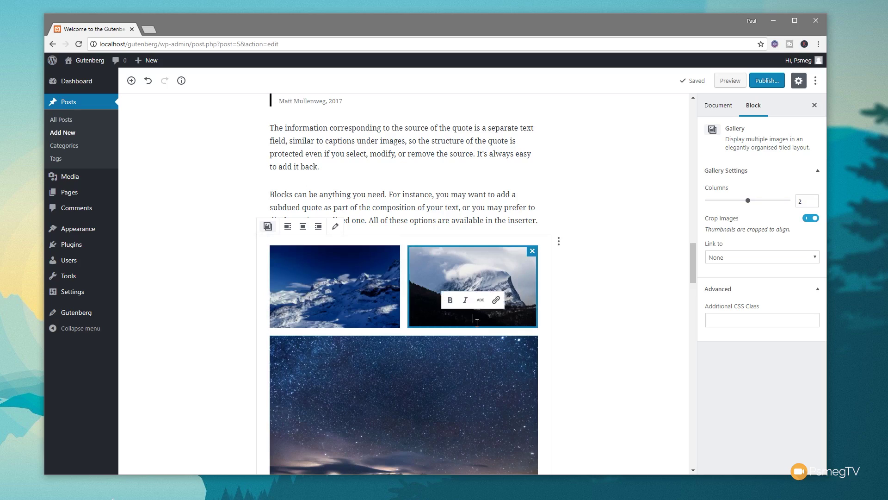
click(532, 251)
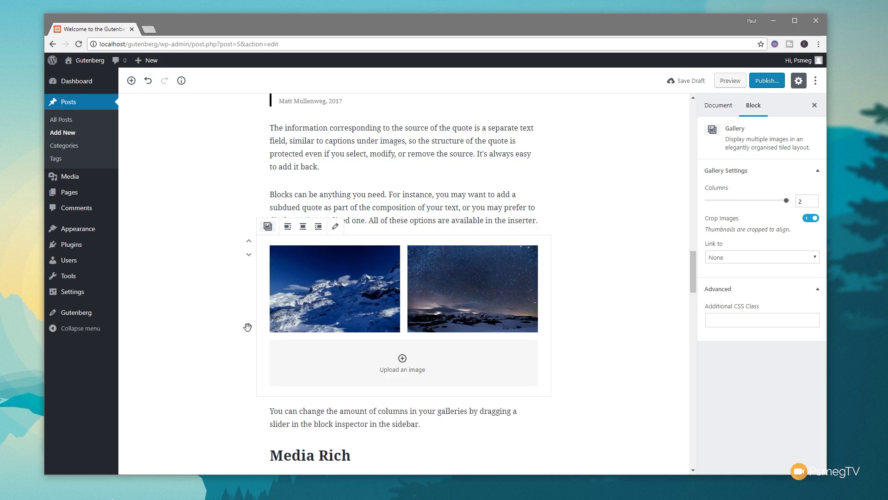
scroll(227, 356, up, 5)
scroll(227, 359, up, 5)
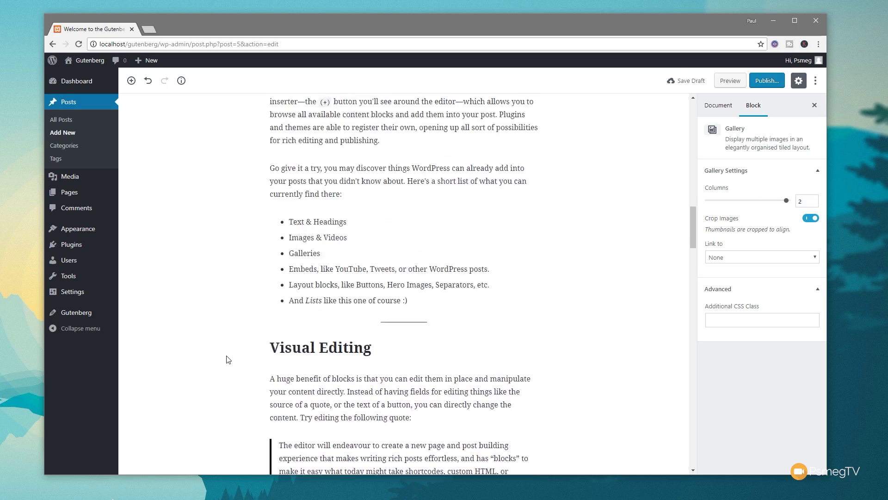
scroll(227, 360, down, 7)
Undo the photo removal, view the word count and outline, then deselect the gallery
key(ctrl+z)
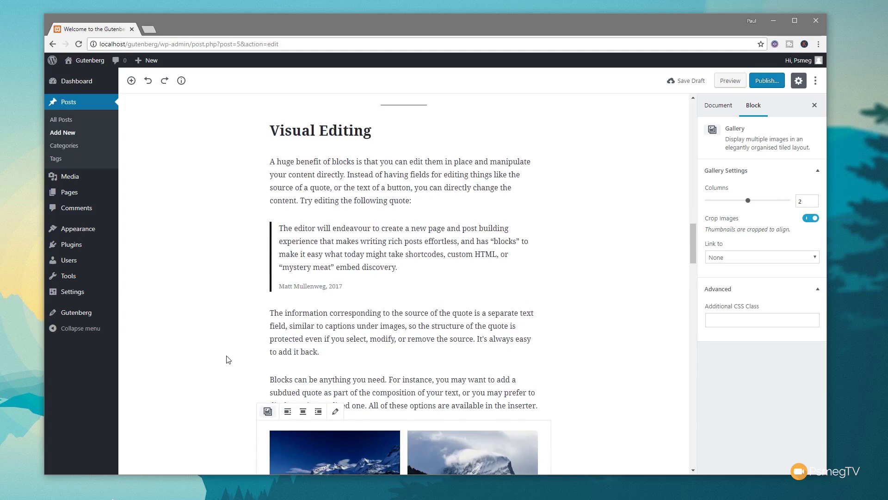
scroll(226, 360, down, 4)
scroll(228, 360, down, 3)
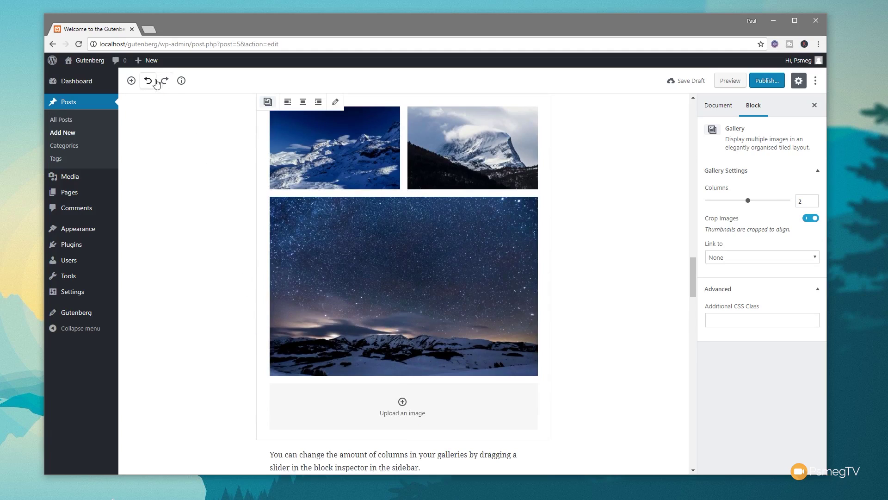
click(182, 81)
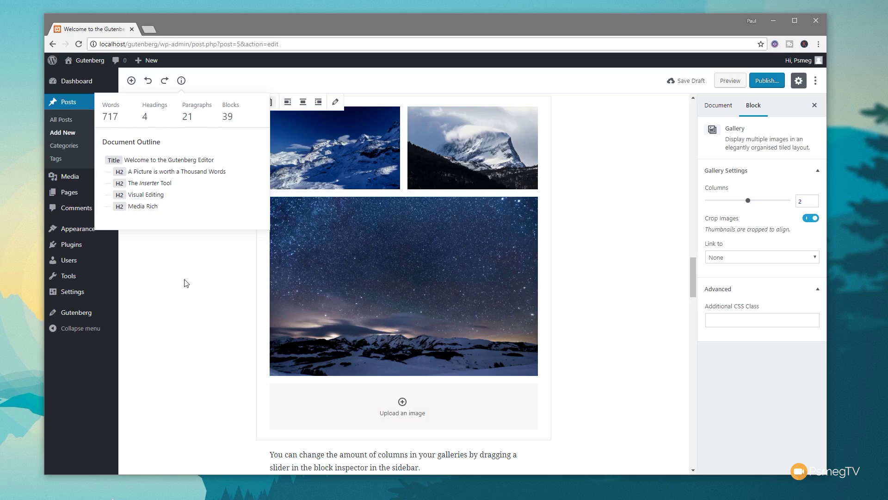
click(190, 315)
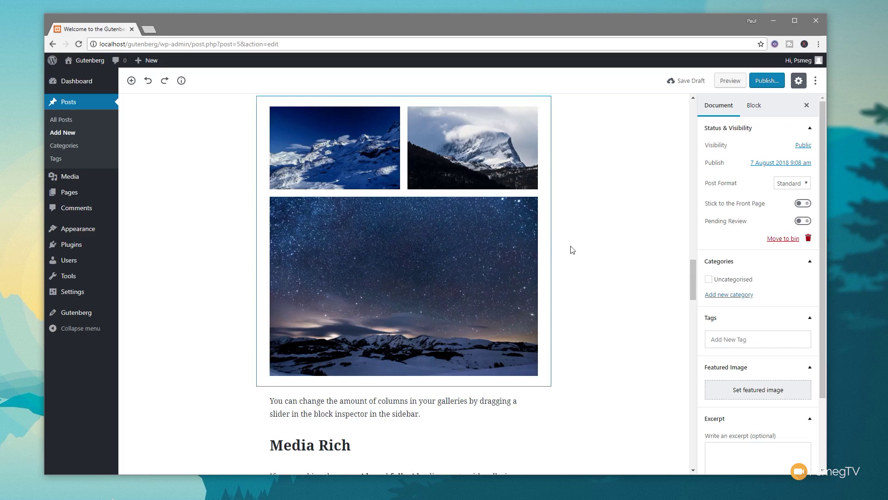